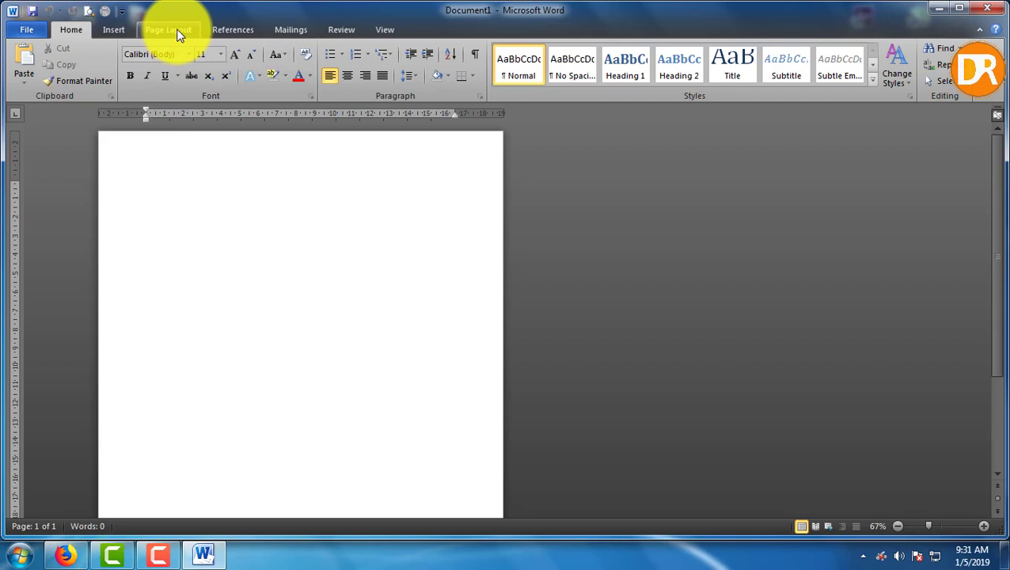
Set the page to landscape orientation with A4 (210 x 297 mm) paper size
click(167, 30)
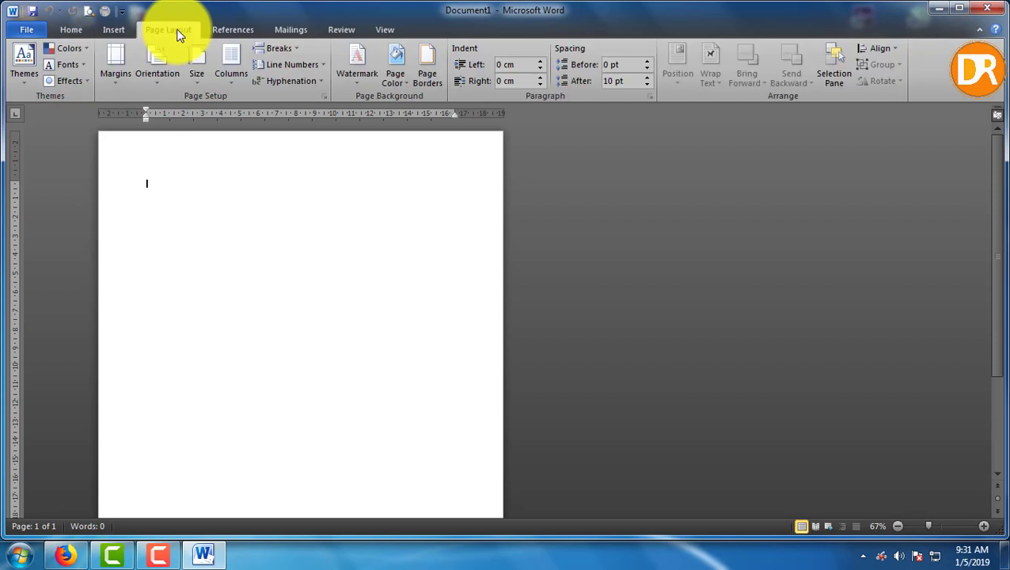
click(155, 79)
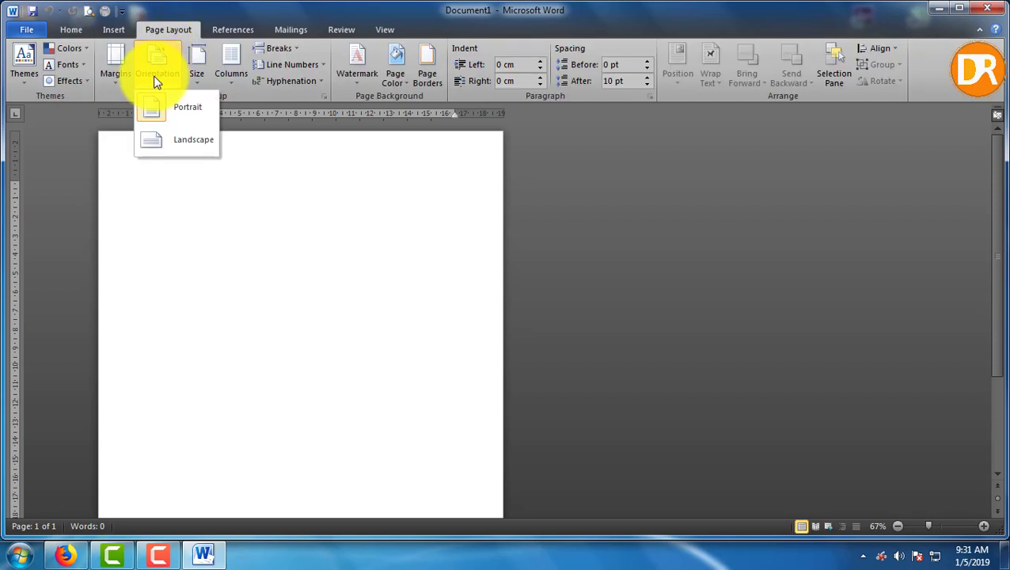
click(166, 151)
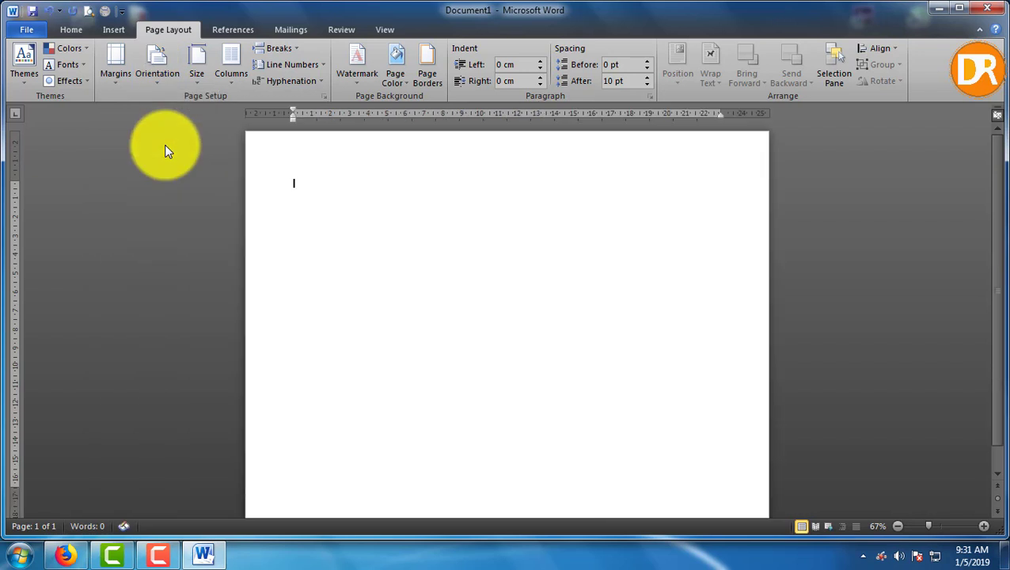
click(196, 75)
scroll(338, 150, up, 5)
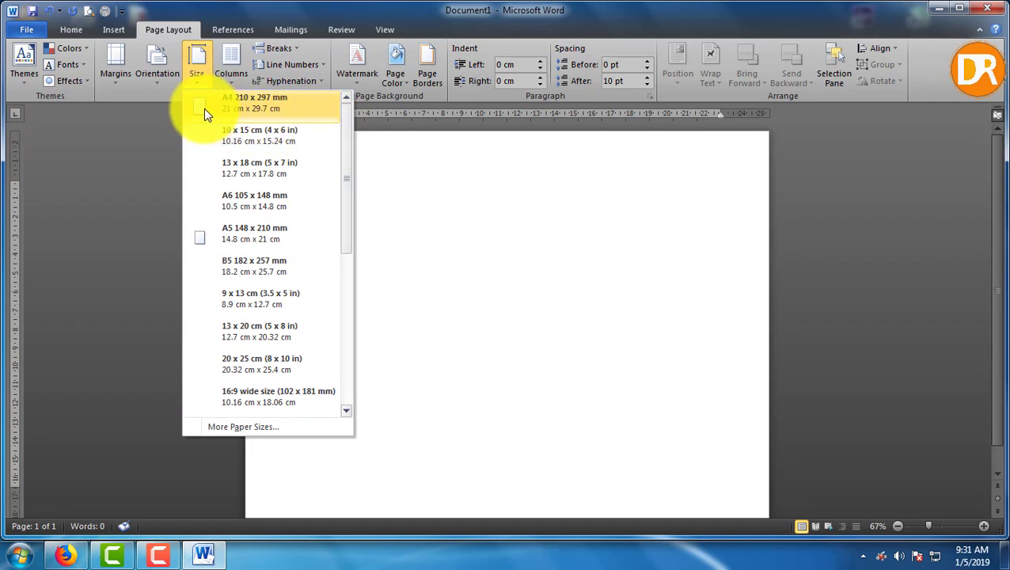
click(204, 109)
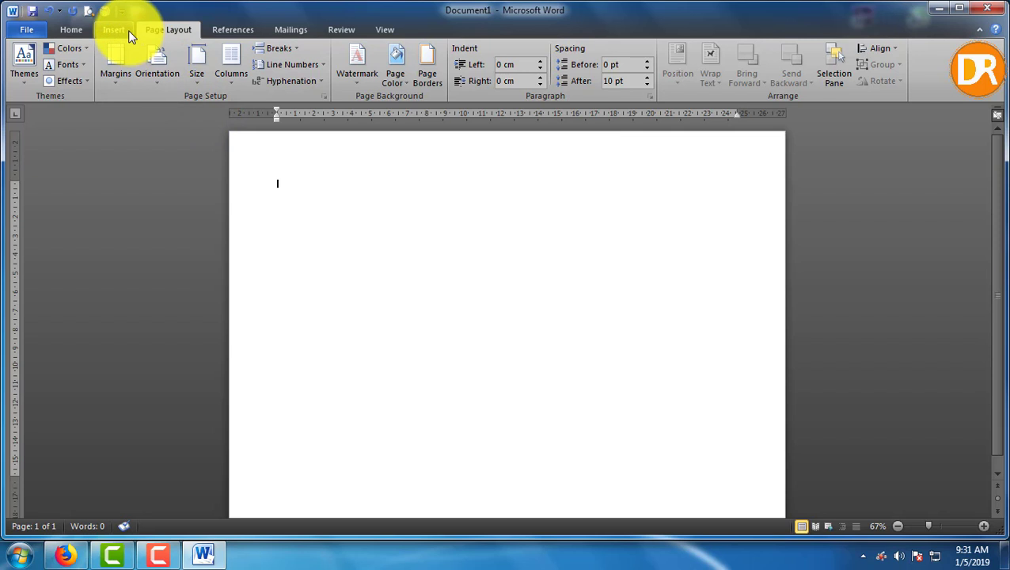
Draw a text box near the page's top-left and zoom the view to 100%
click(68, 32)
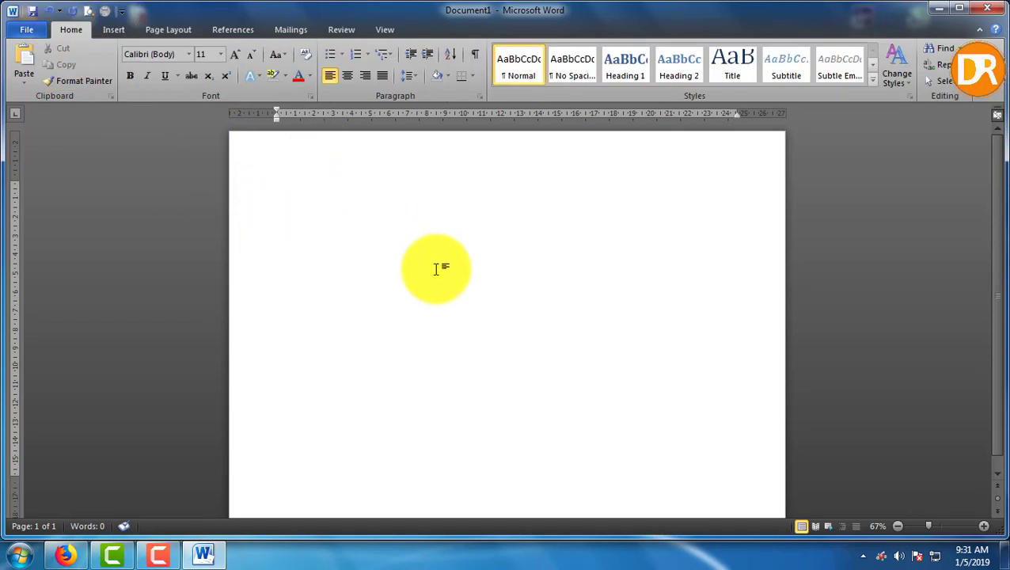
click(115, 29)
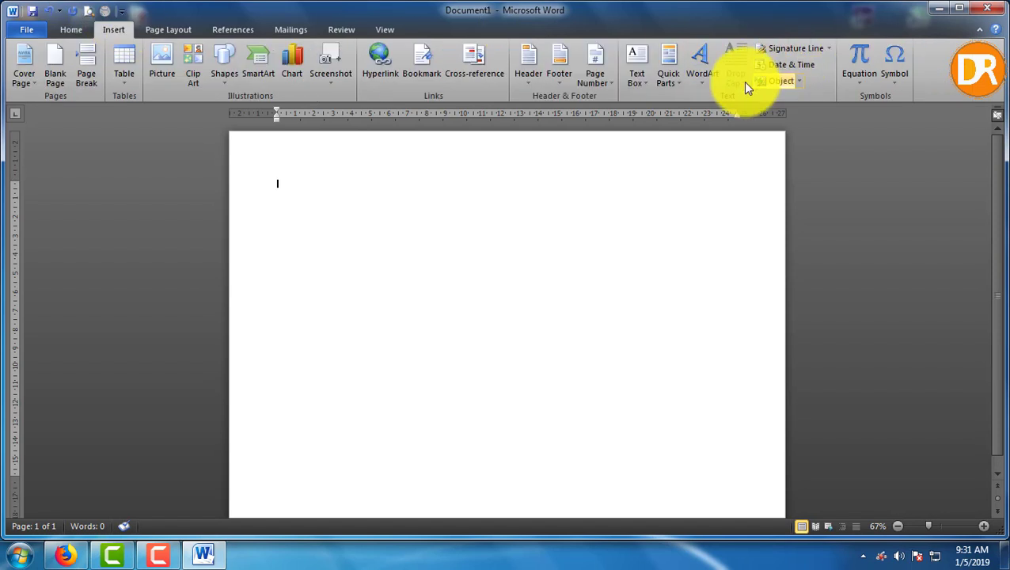
click(644, 80)
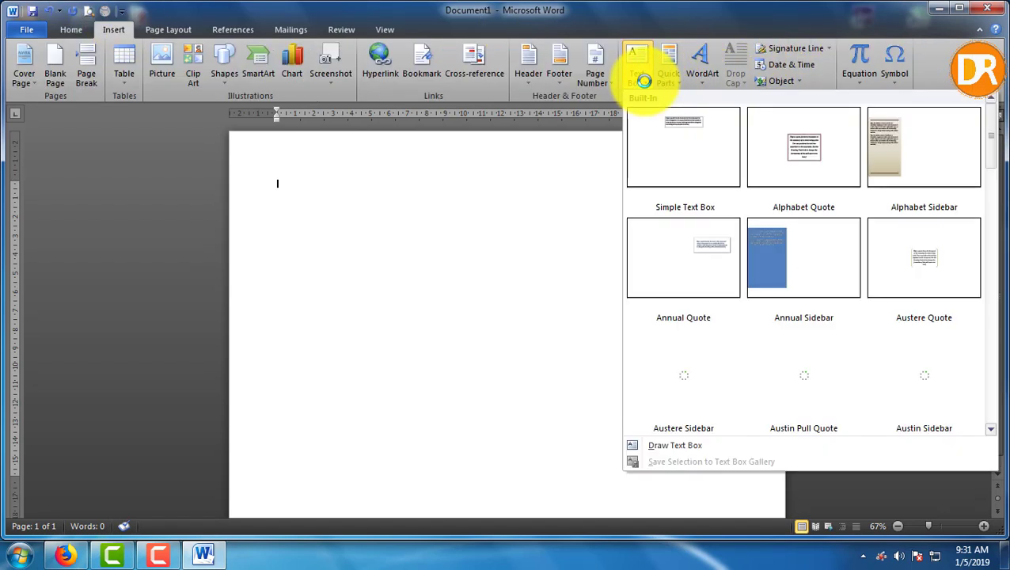
click(681, 446)
mouse_move(281, 170)
mouse_down()
mouse_move(379, 255)
mouse_move(455, 248)
mouse_up()
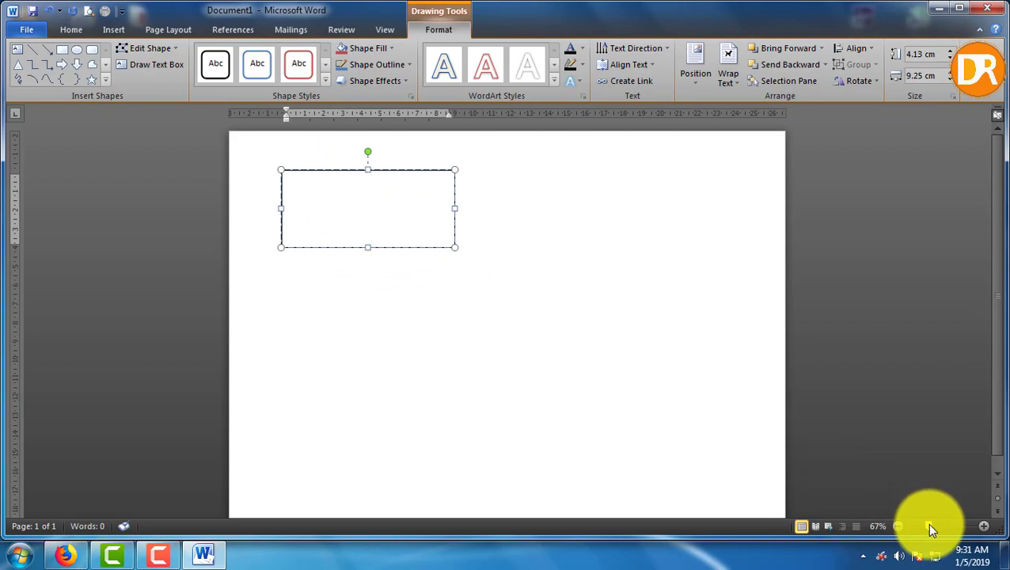
drag(924, 522, 942, 525)
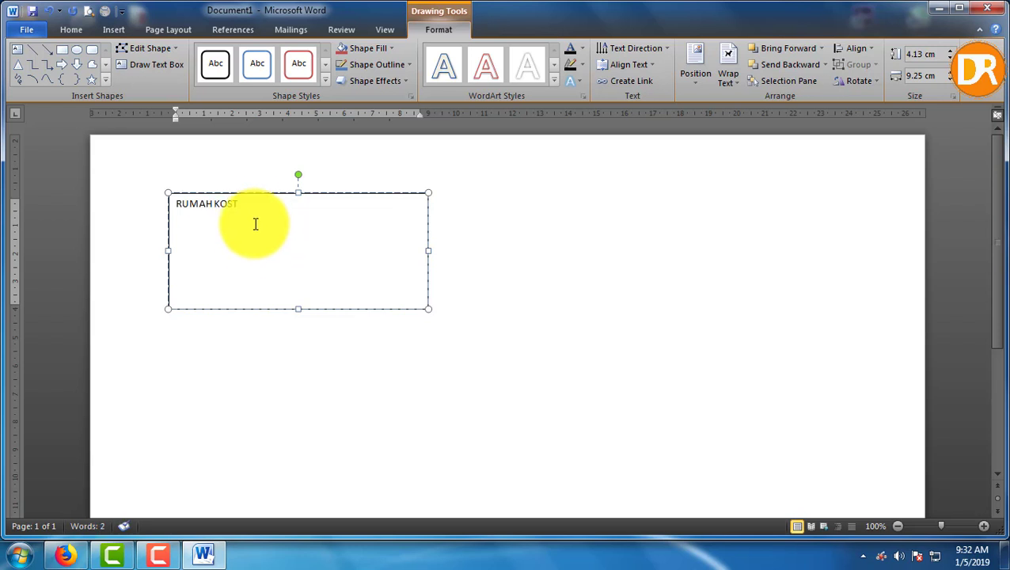
Centre RUMAH KOST and set it in Britannic Bold at 12 pt
drag(256, 220, 179, 203)
click(235, 181)
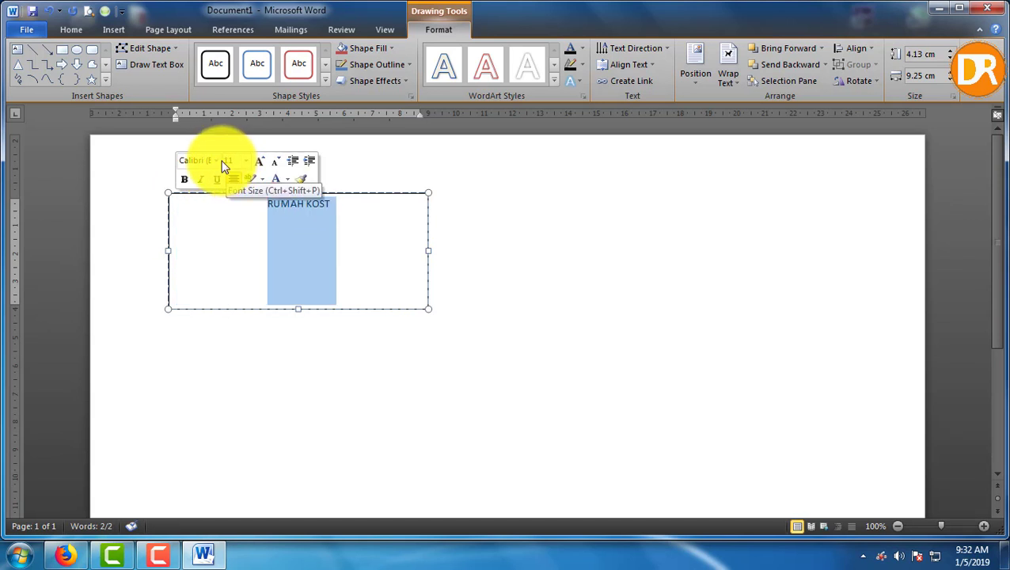
click(216, 160)
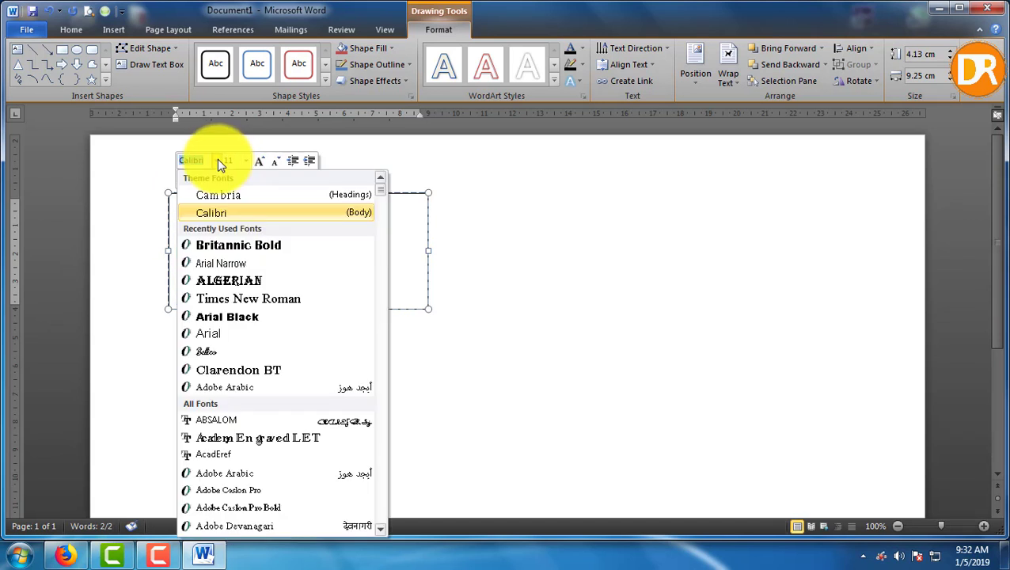
click(220, 242)
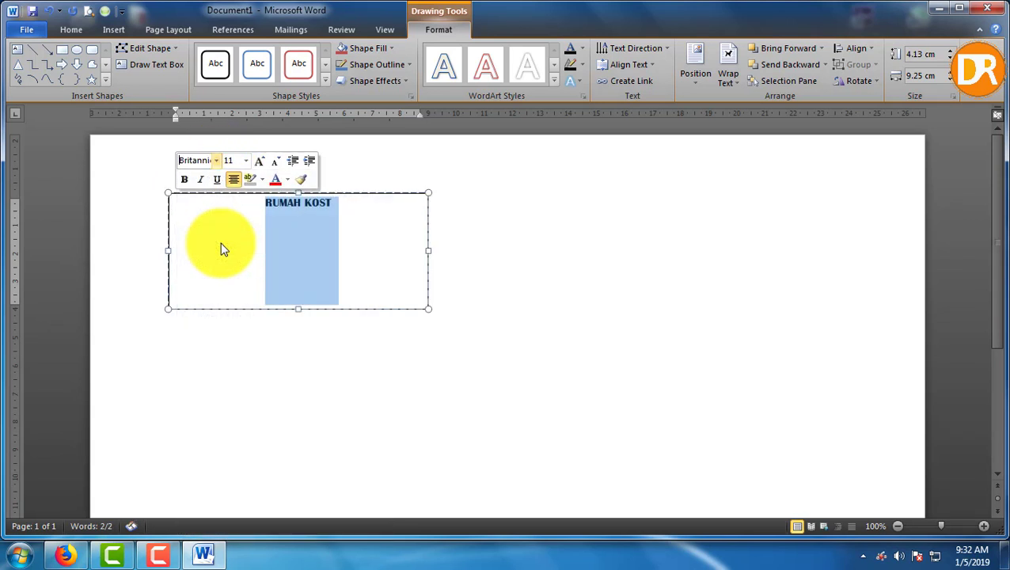
click(256, 162)
Add “GANESHA” below RUMAH KOST and enlarge it to 18 pt
click(342, 206)
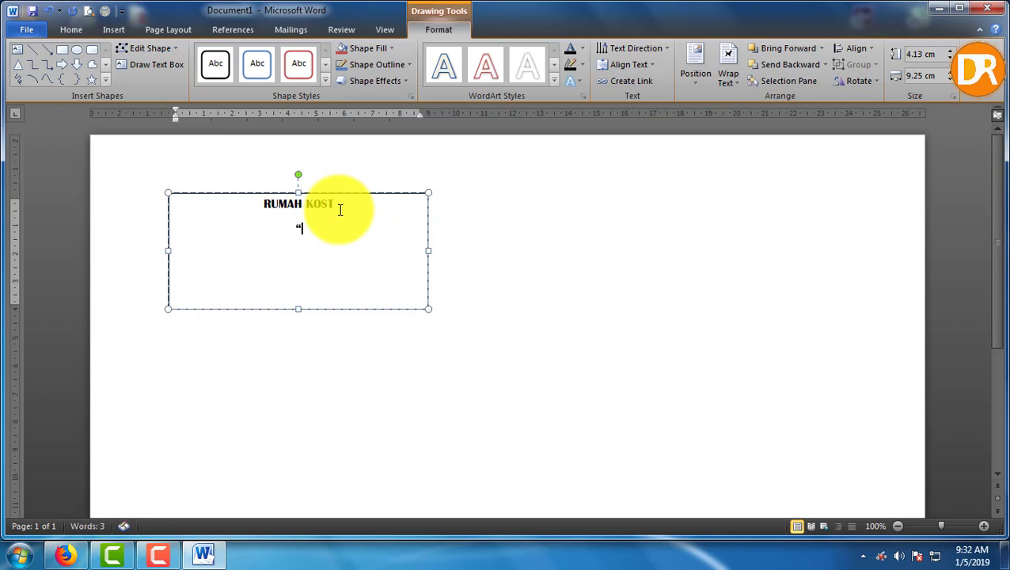
text("GANESHA)
text(")
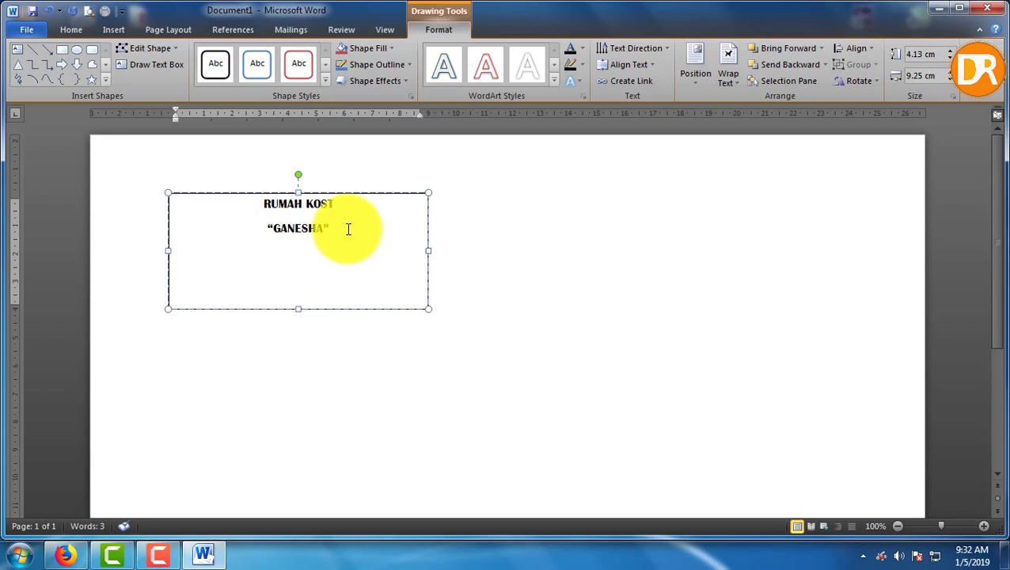
drag(347, 228, 274, 221)
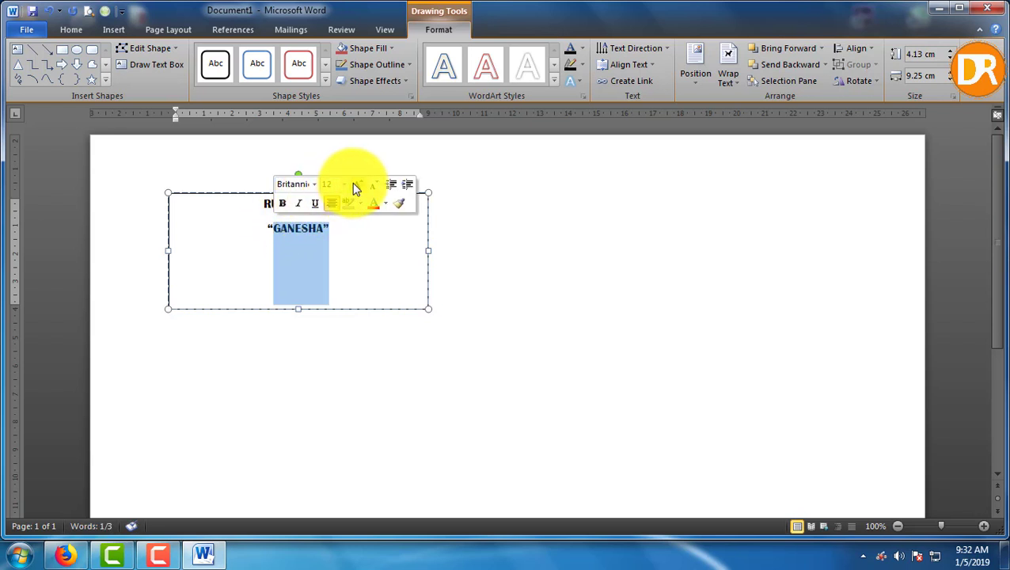
click(353, 185)
click(354, 184)
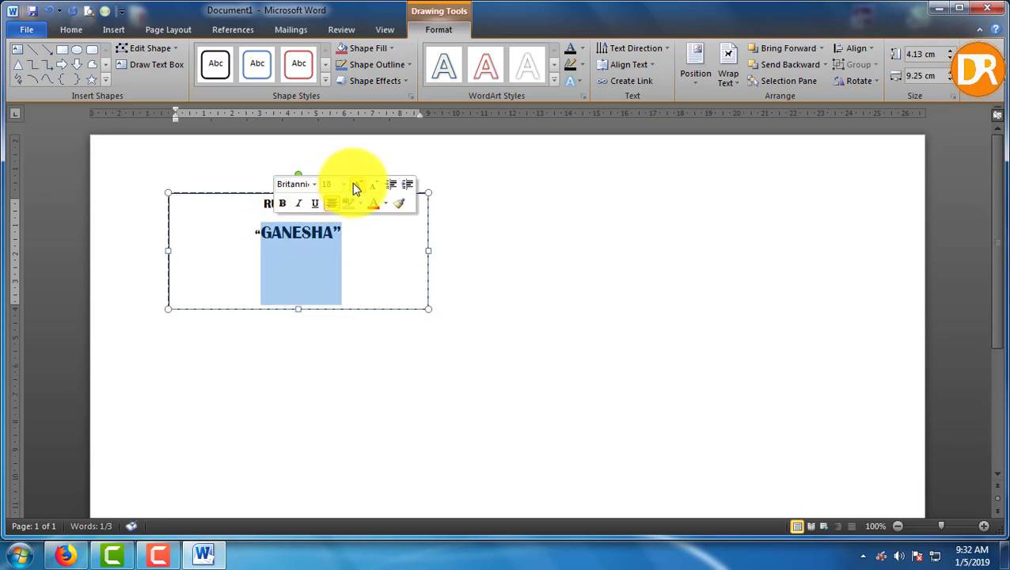
click(354, 185)
click(354, 184)
drag(363, 209, 262, 204)
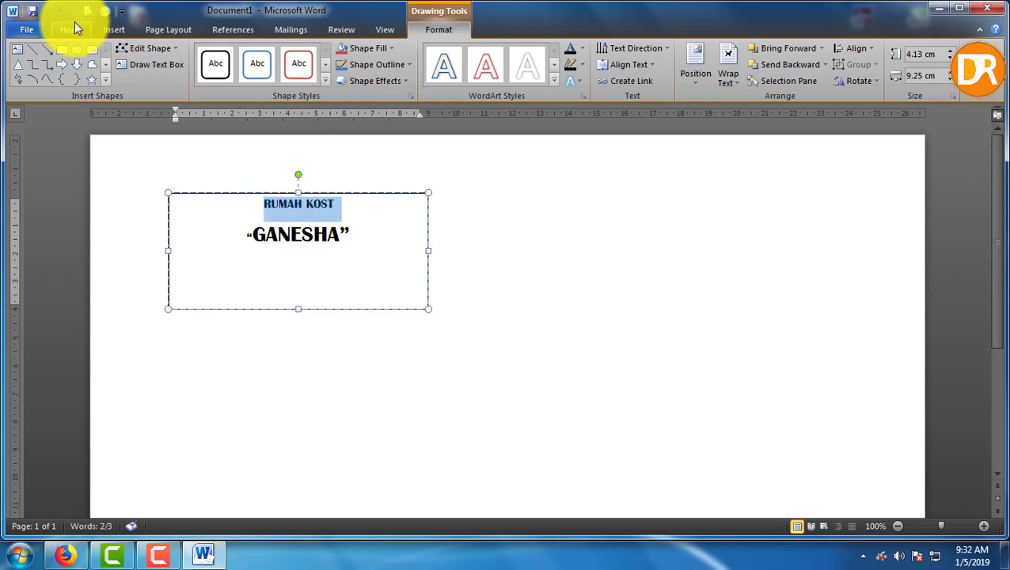
Remove the extra paragraph spacing after RUMAH KOST
click(74, 29)
click(409, 76)
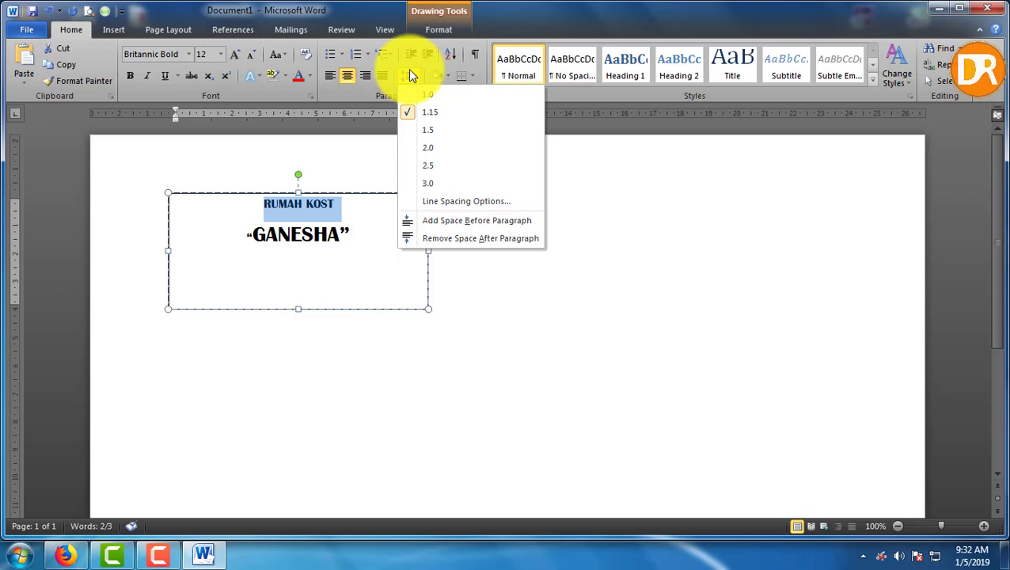
click(411, 238)
Add two smaller centred street-address lines below “GANESHA”
click(369, 227)
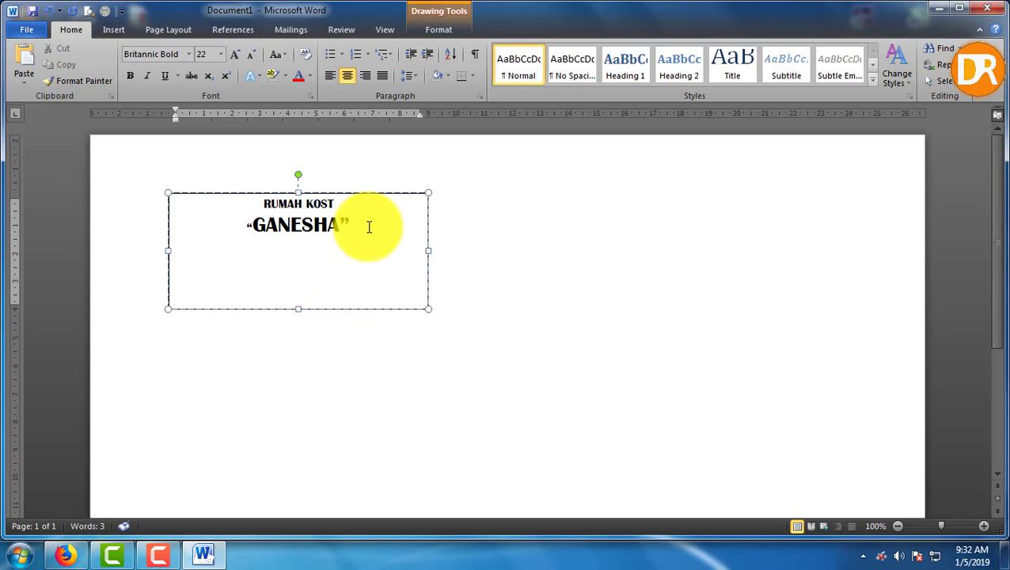
key(Return)
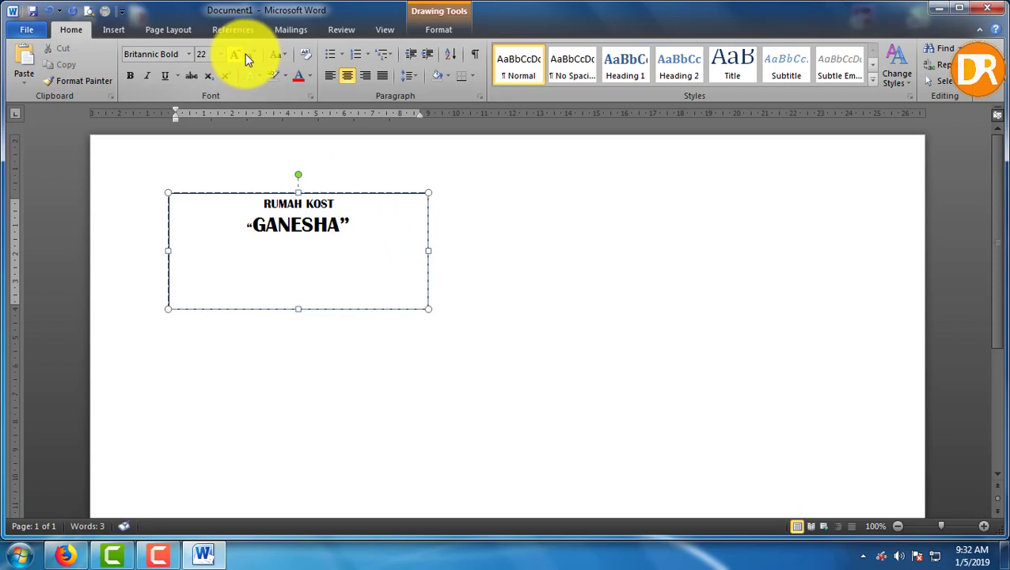
click(249, 53)
click(249, 53)
click(249, 53)
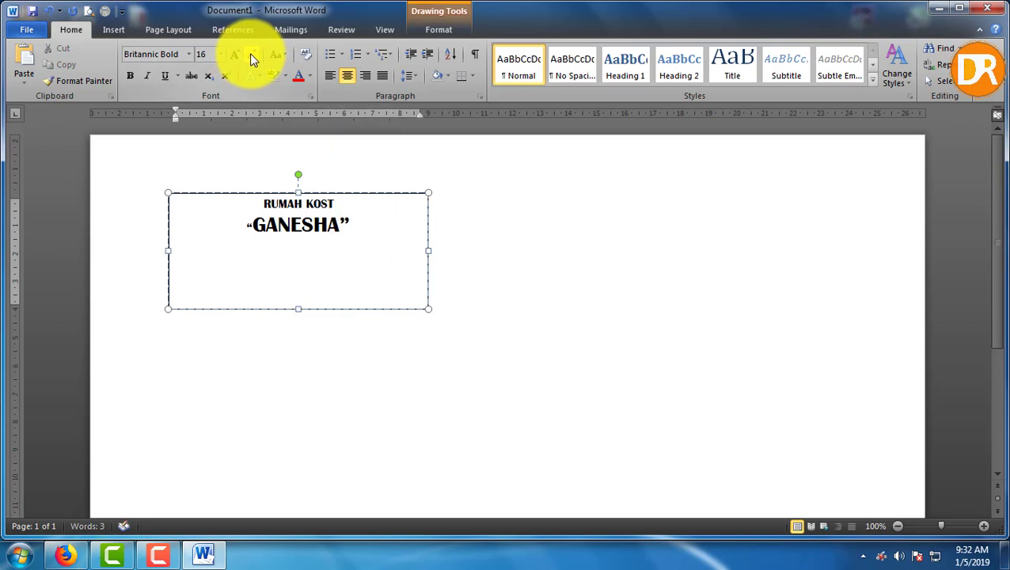
click(250, 53)
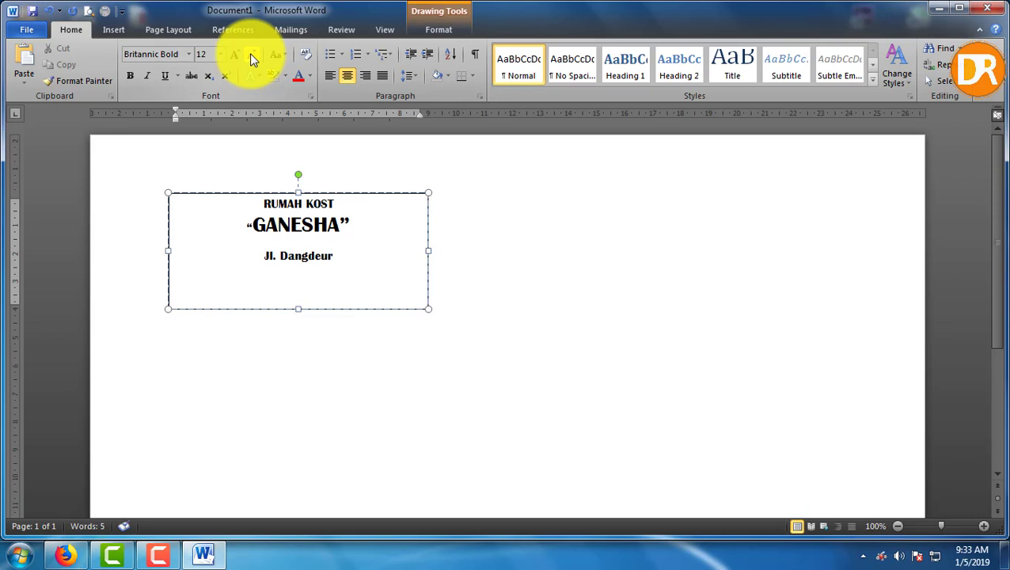
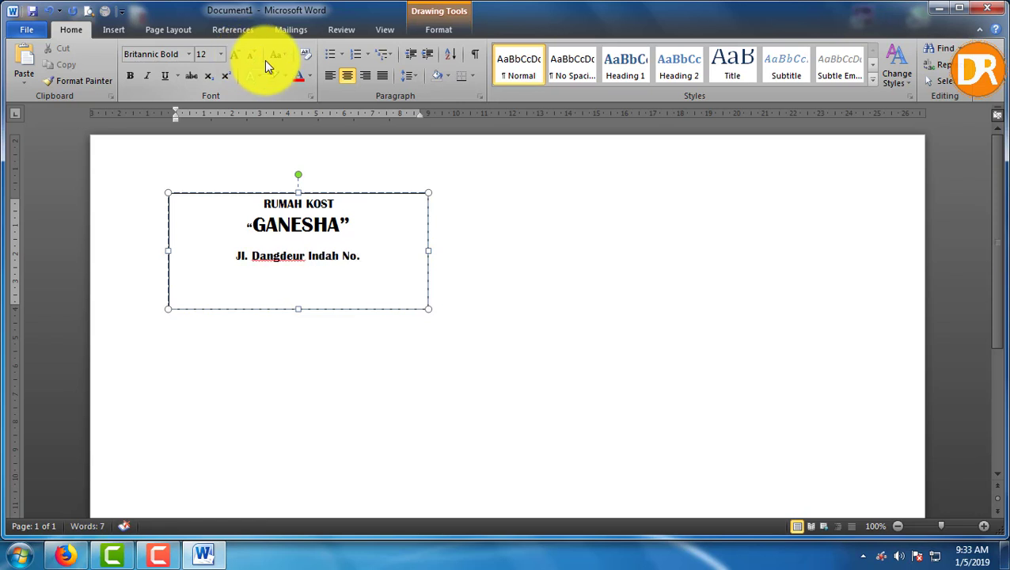
key(Return)
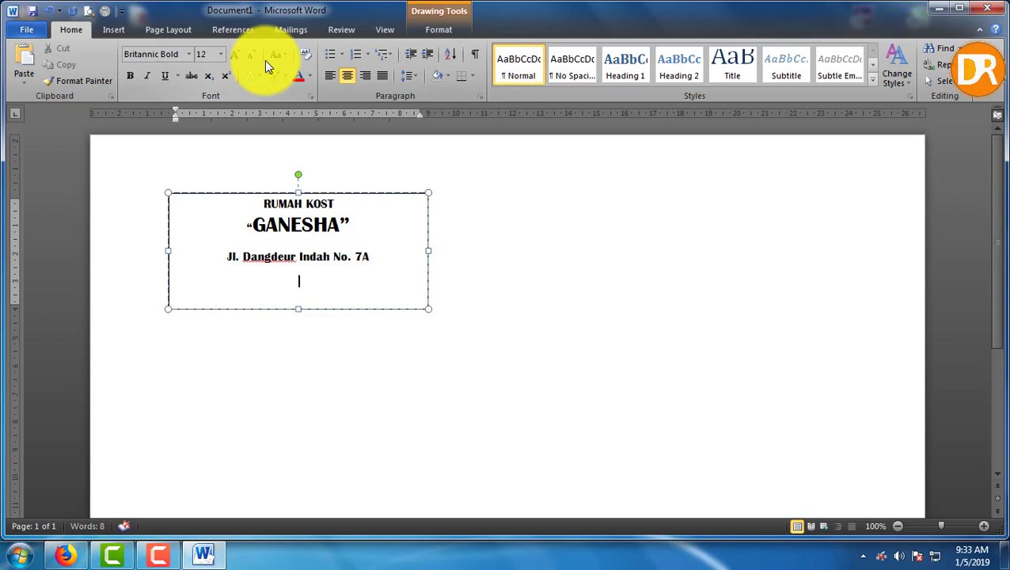
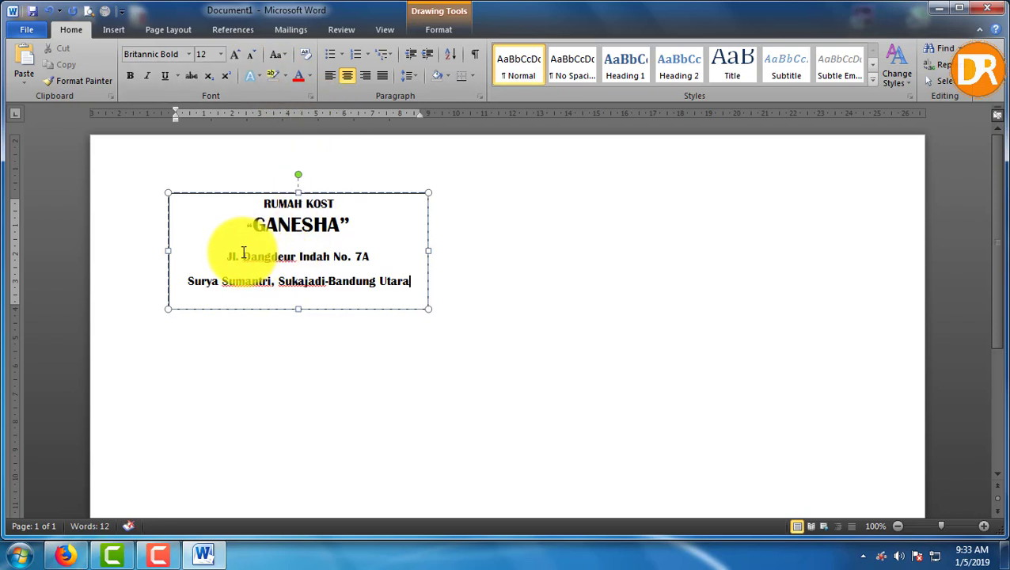
Remove the space after each paragraph across the letterhead lines
drag(246, 230, 393, 282)
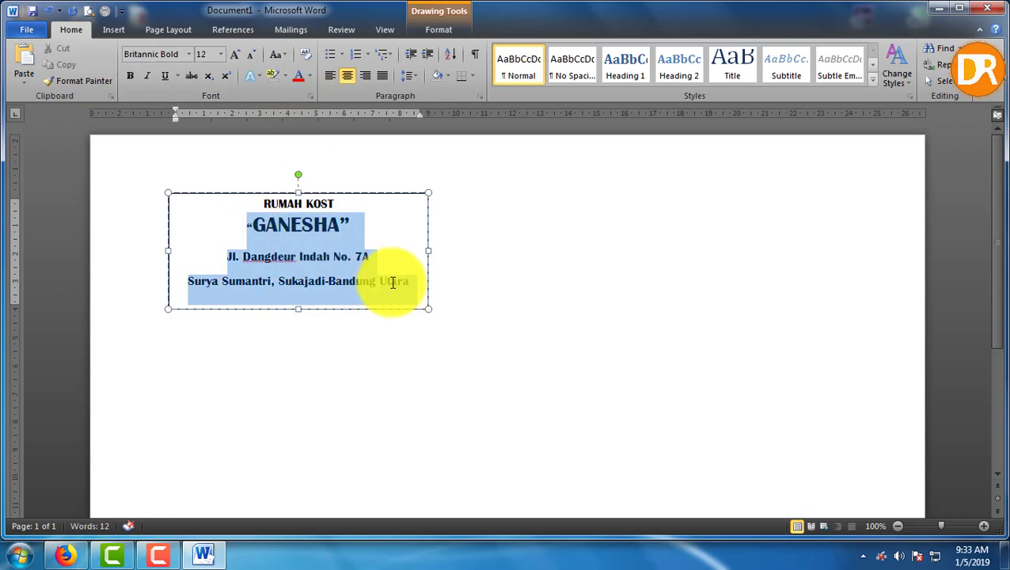
click(413, 75)
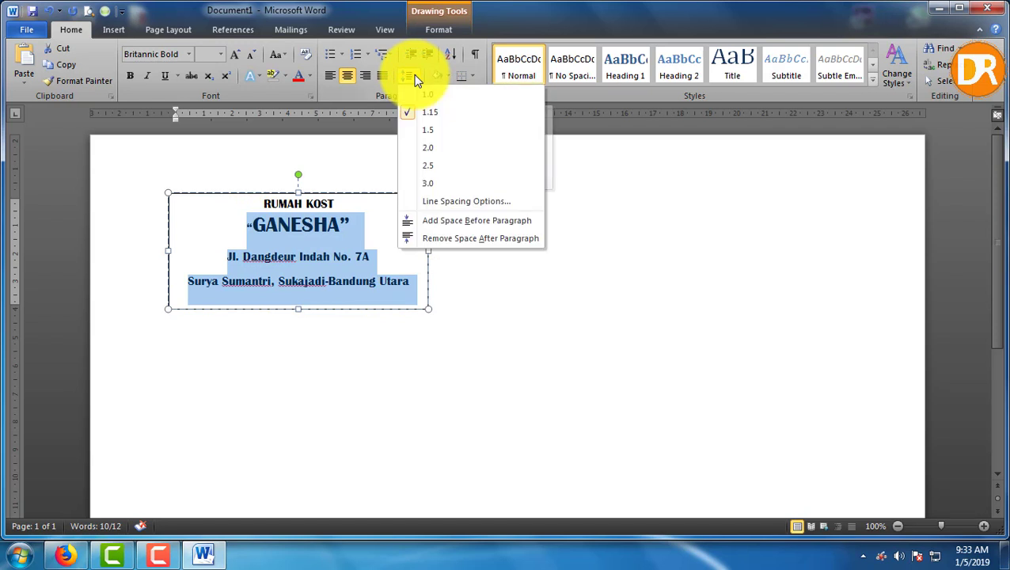
click(410, 238)
Add a final letterhead line listing the kost's telephone and mobile numbers
click(409, 264)
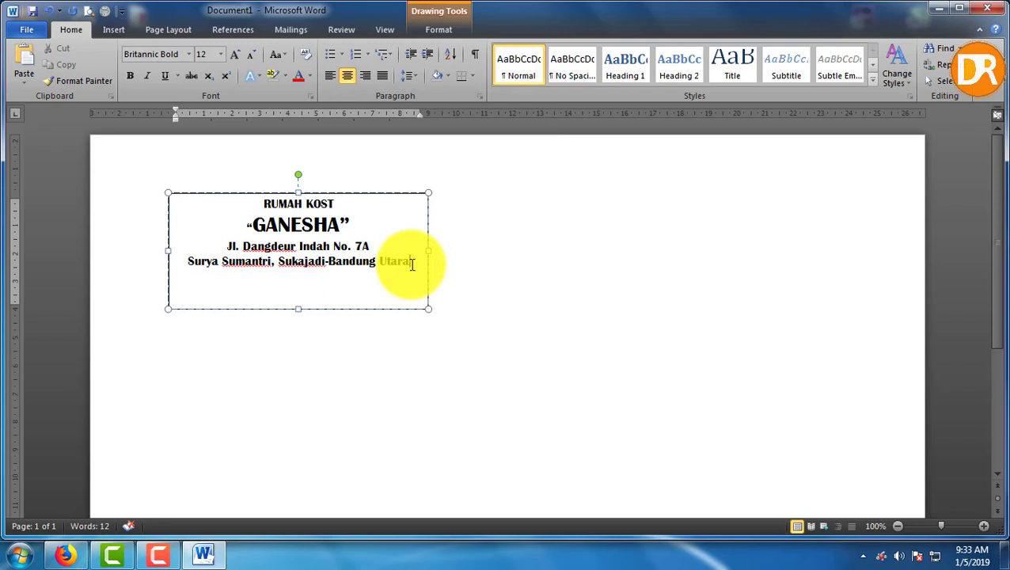
key(Return)
text(Te)
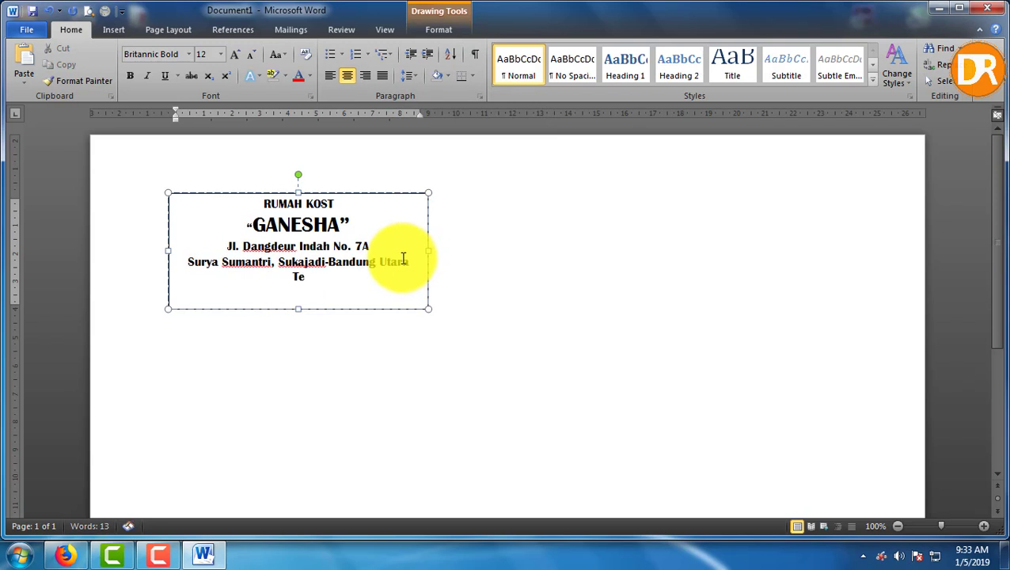
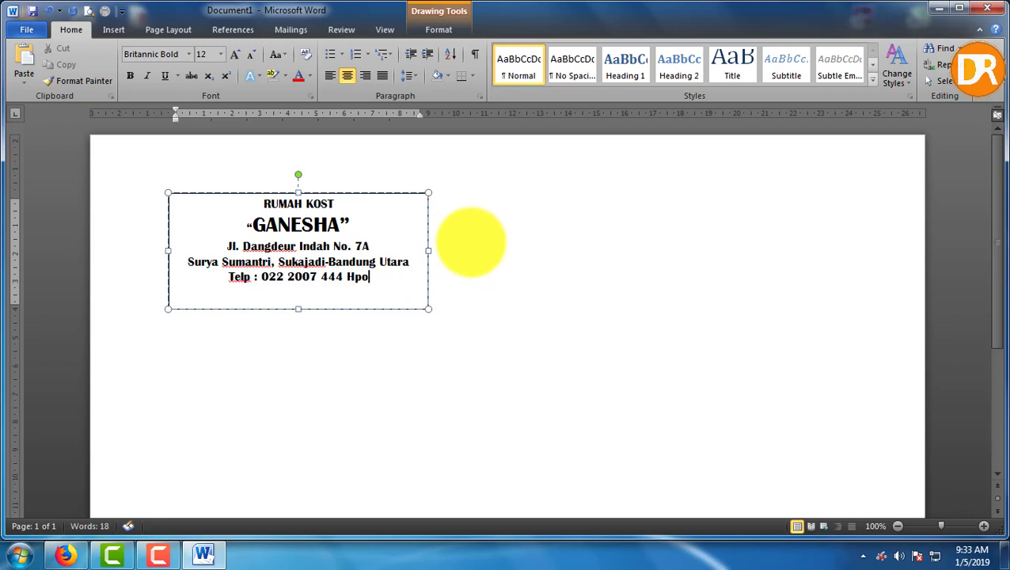
text(,)
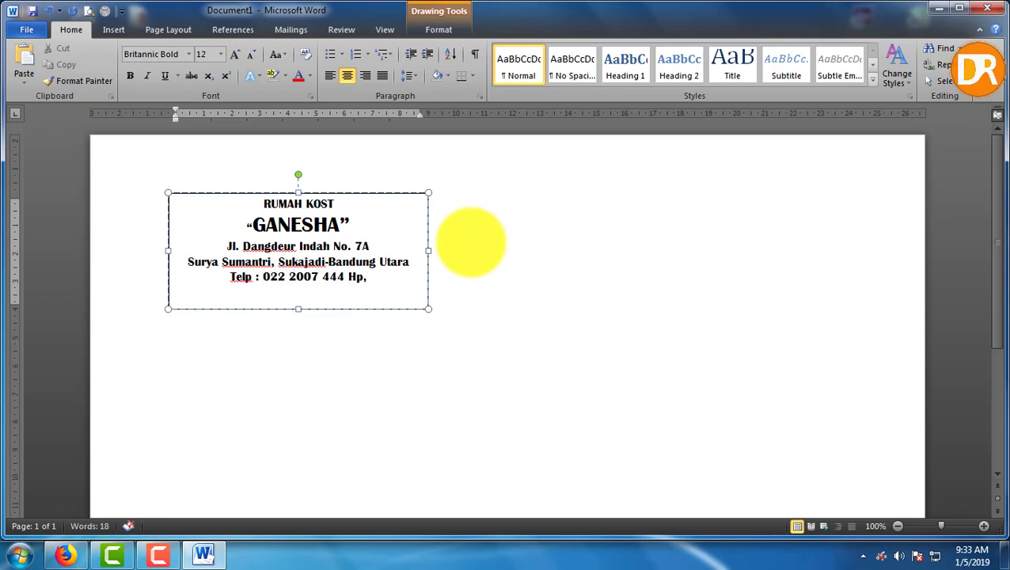
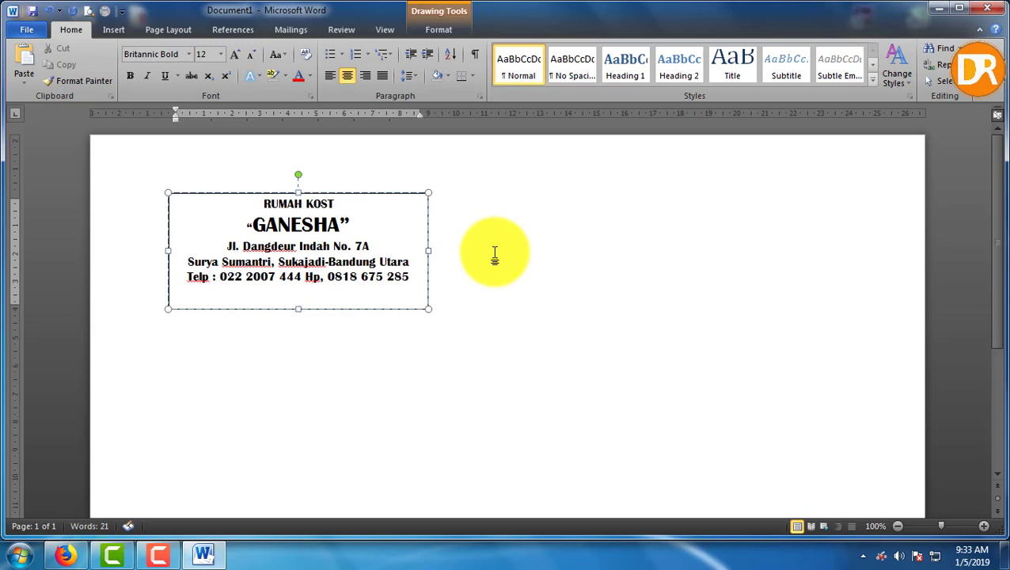
click(467, 312)
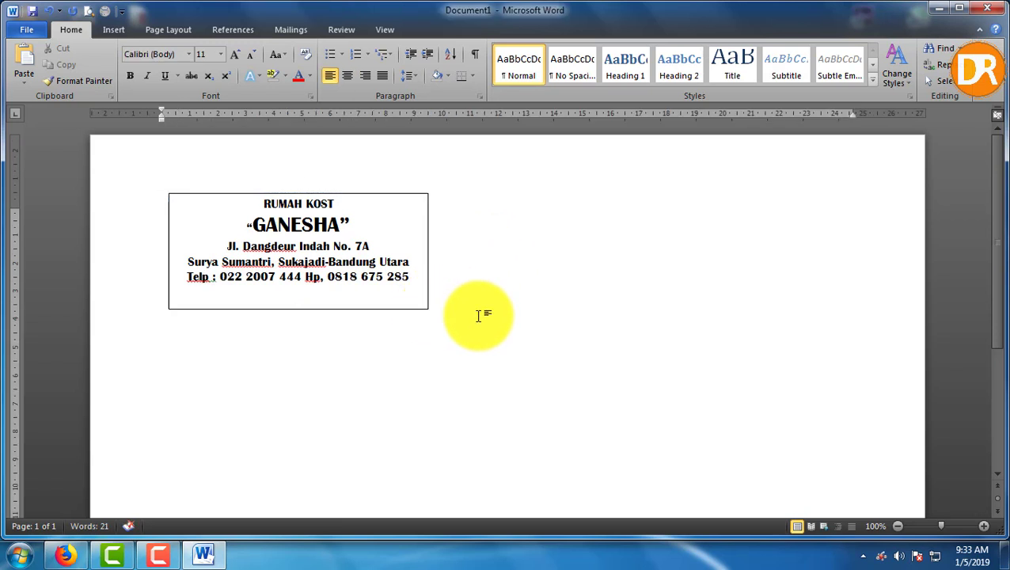
Colour all five letterhead lines dark blue
drag(406, 282, 264, 198)
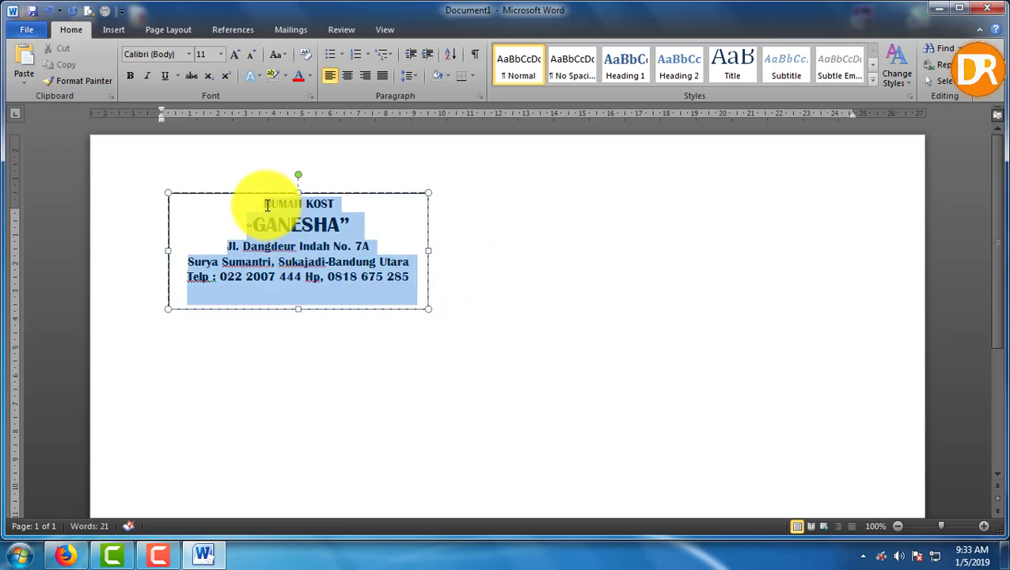
click(310, 76)
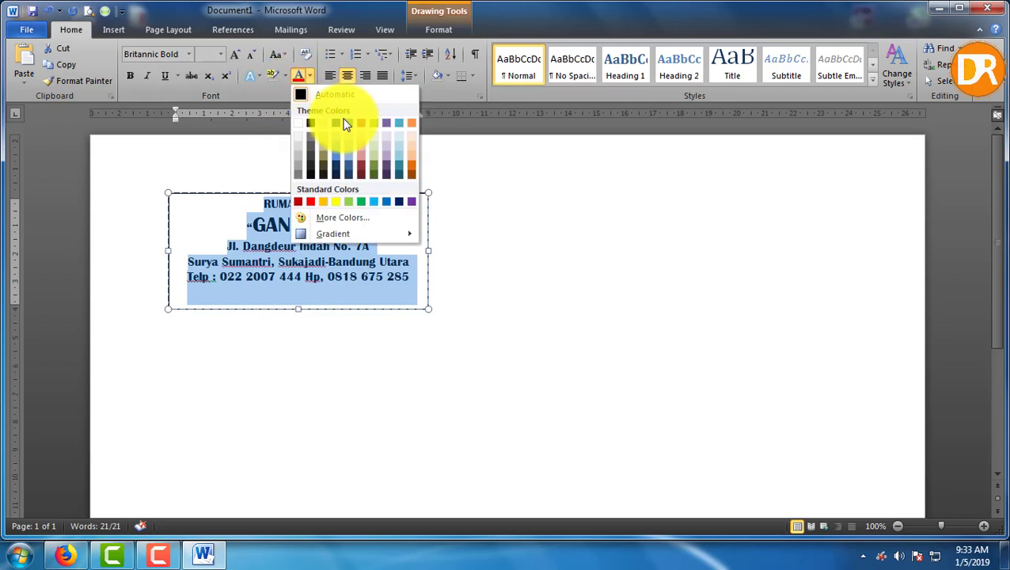
click(396, 203)
click(444, 316)
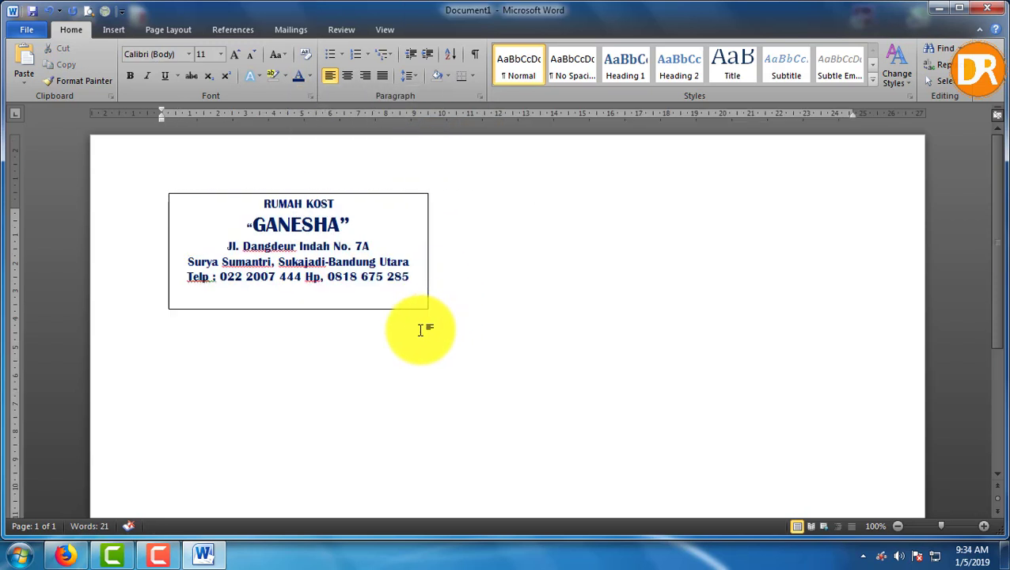
Bring up the Shape Outline options for the letterhead text box
click(406, 310)
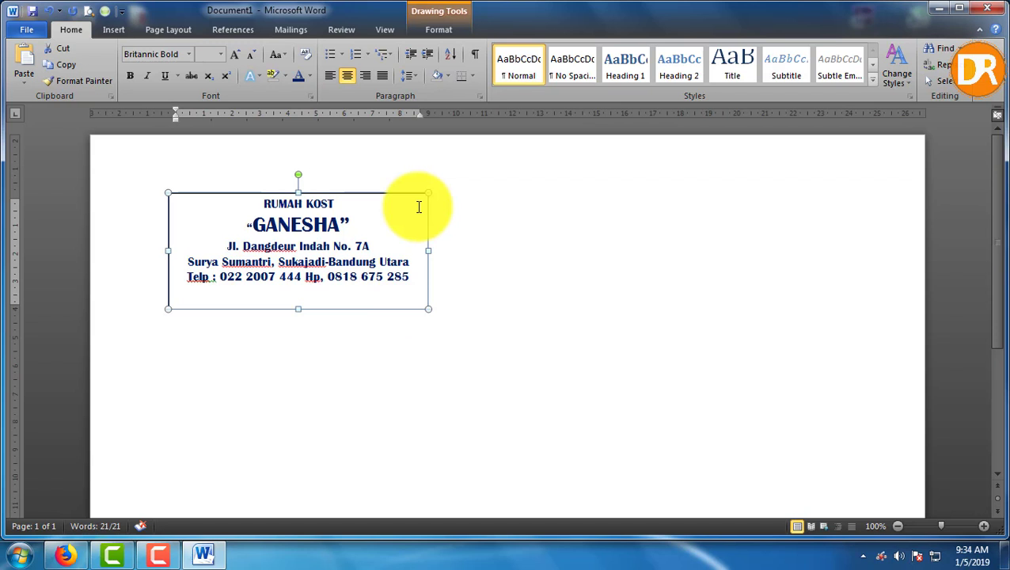
click(440, 29)
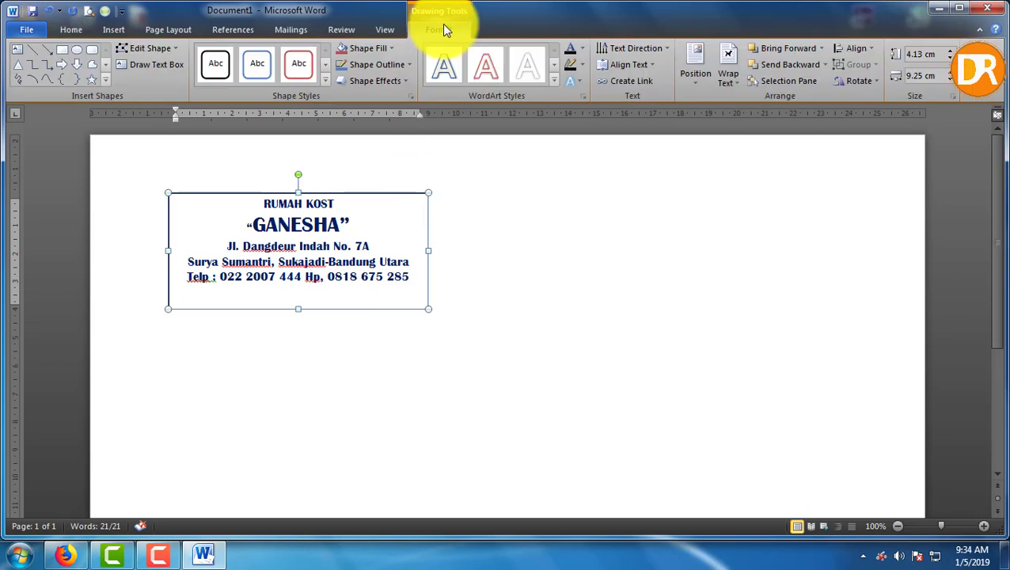
click(398, 68)
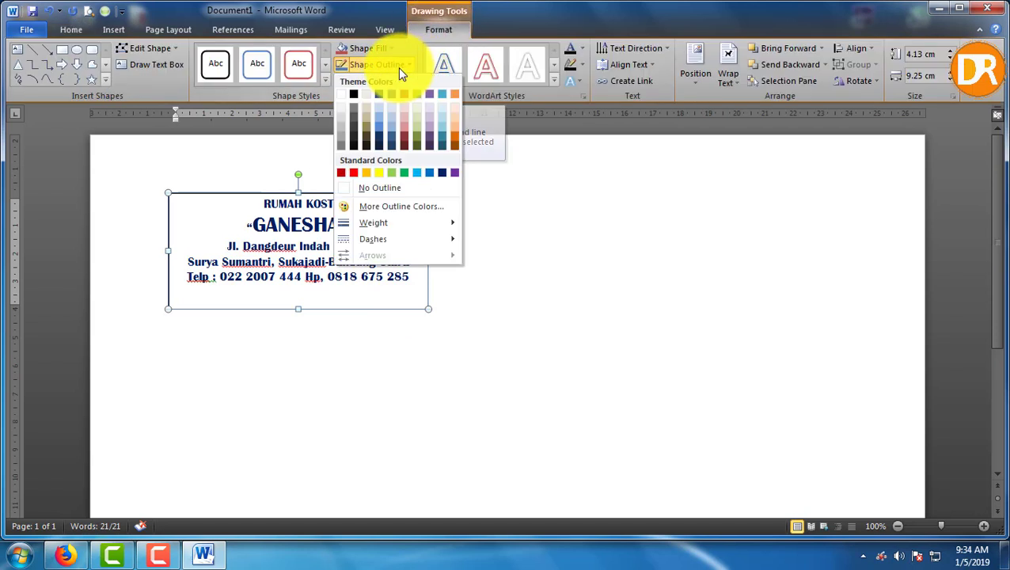
Remove the text box border and type a centred KWITANSI title below the letterhead
click(376, 192)
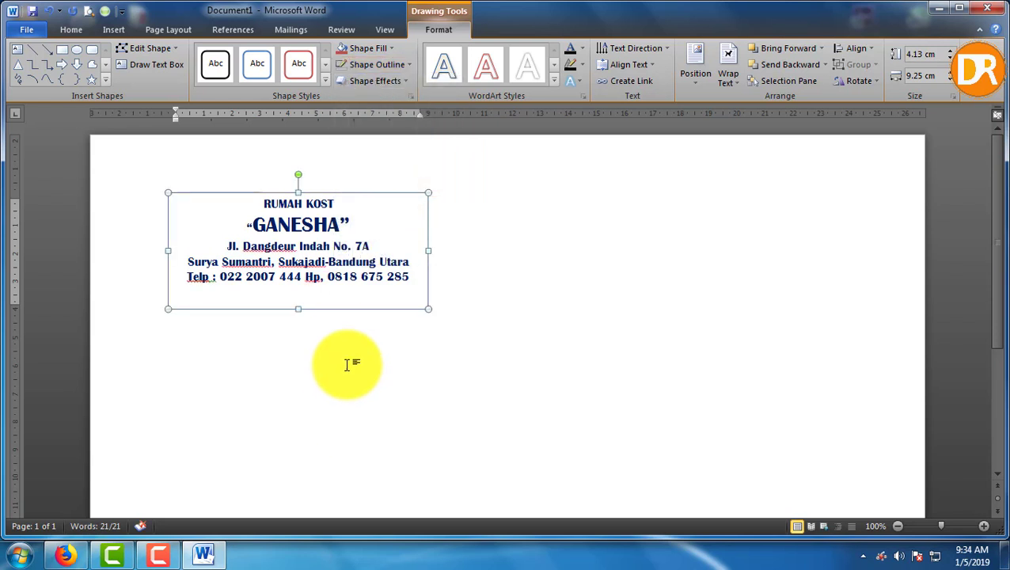
click(282, 339)
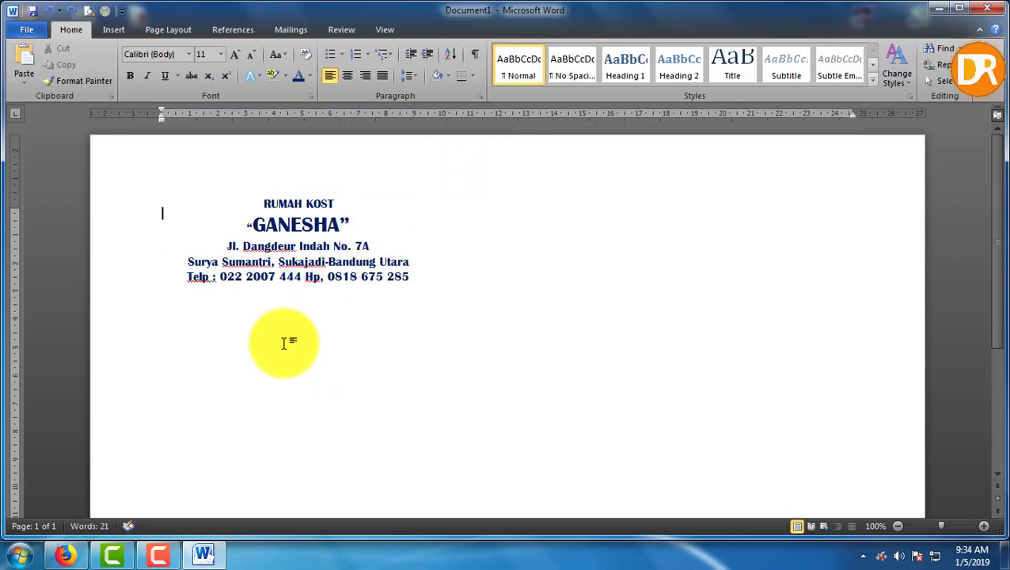
double_click(281, 345)
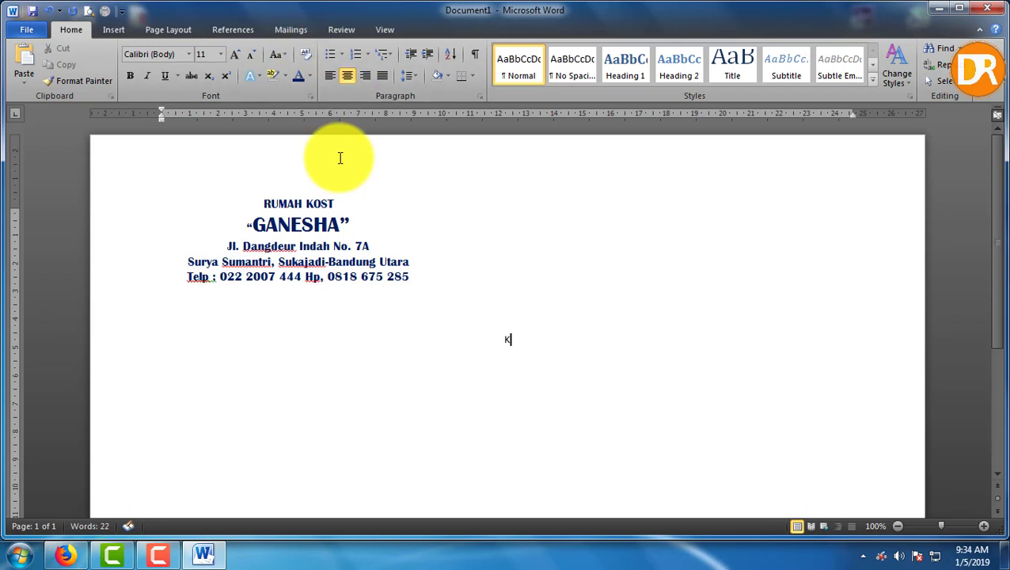
text(ITANSI)
click(536, 321)
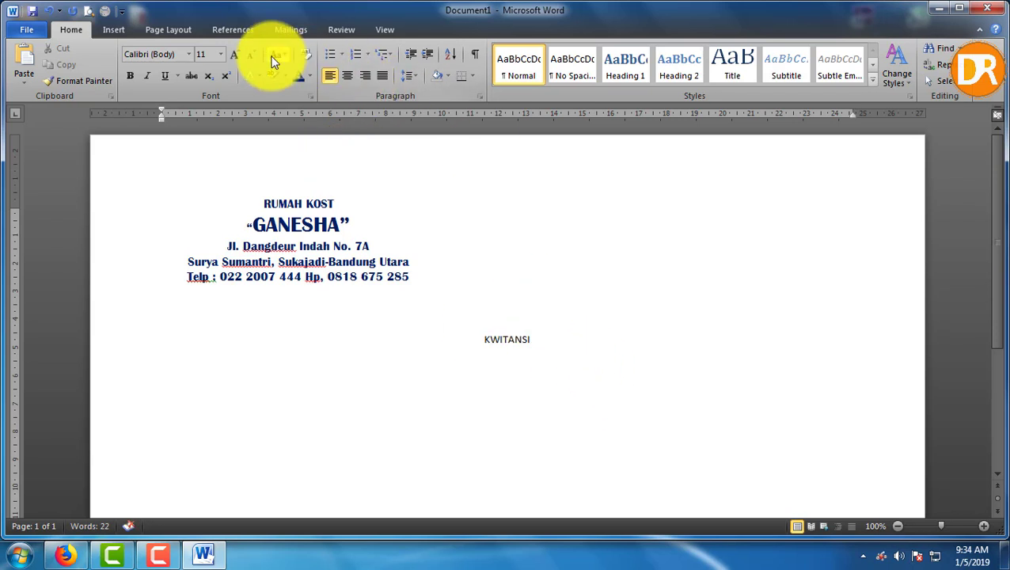
key(Delete)
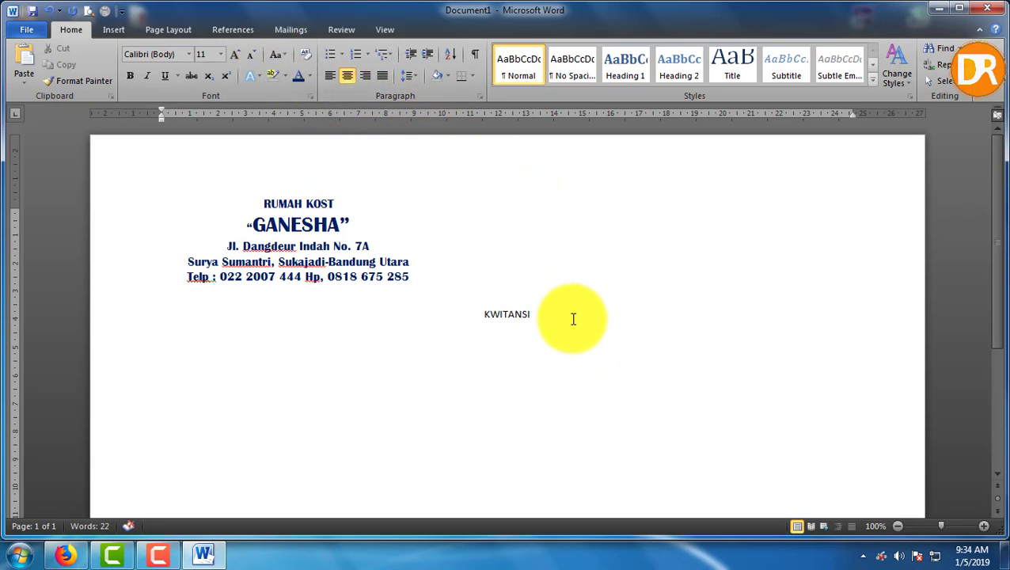
Enlarge KWITANSI to 22 pt, underline it, and delete the empty line above
drag(573, 319, 460, 306)
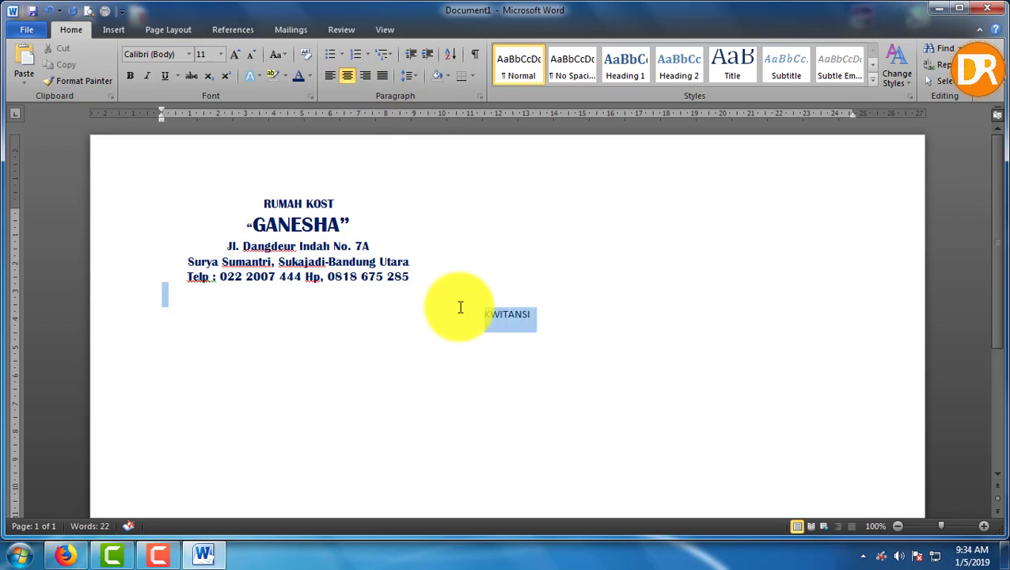
click(235, 56)
click(235, 55)
click(235, 56)
click(235, 56)
click(235, 55)
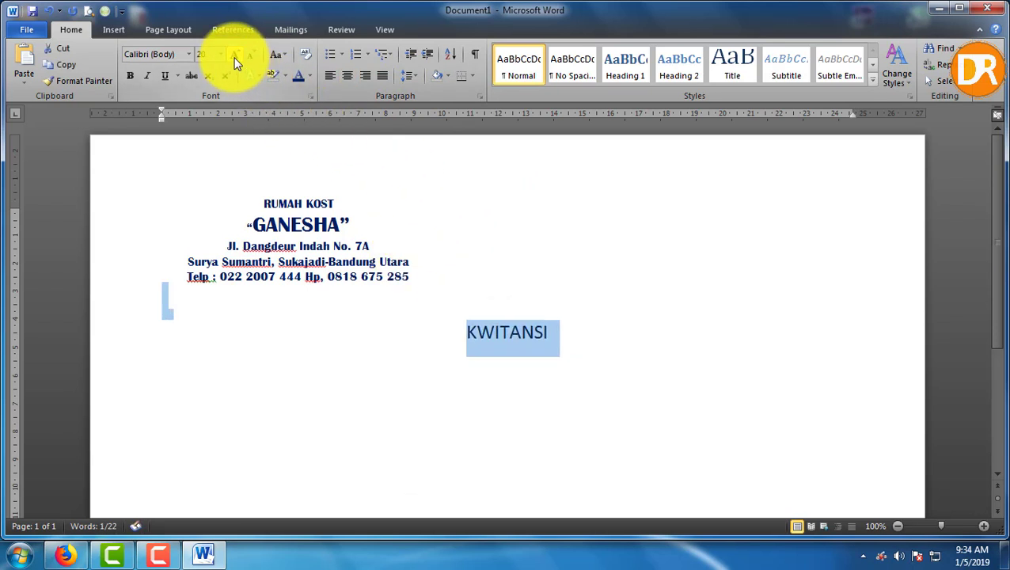
click(235, 57)
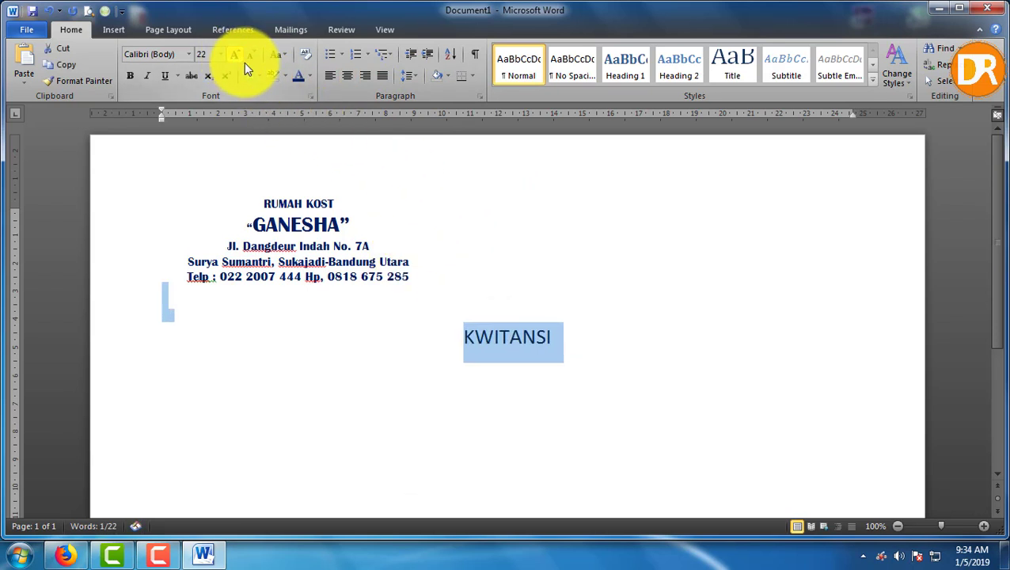
click(165, 76)
click(492, 309)
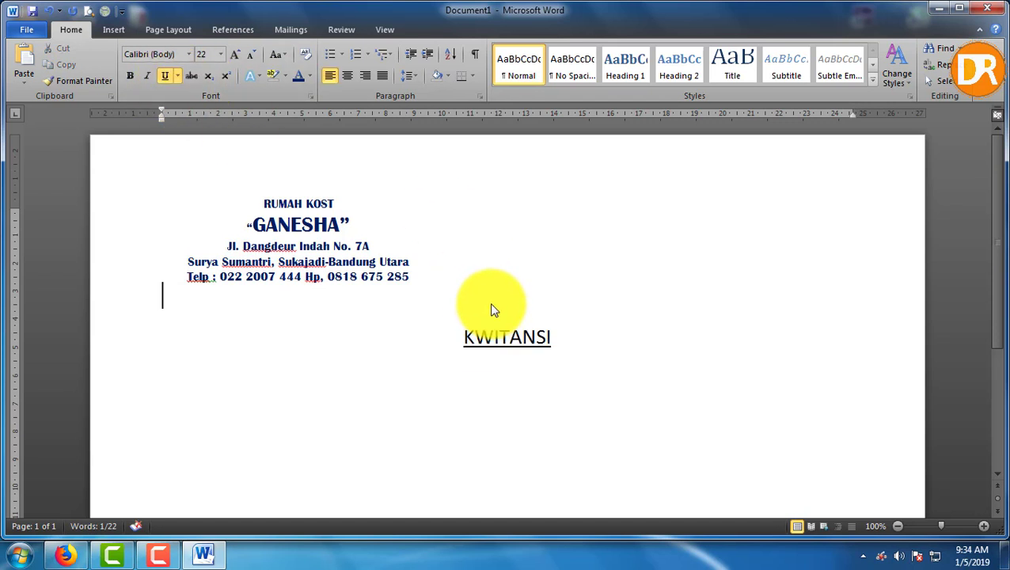
key(Delete)
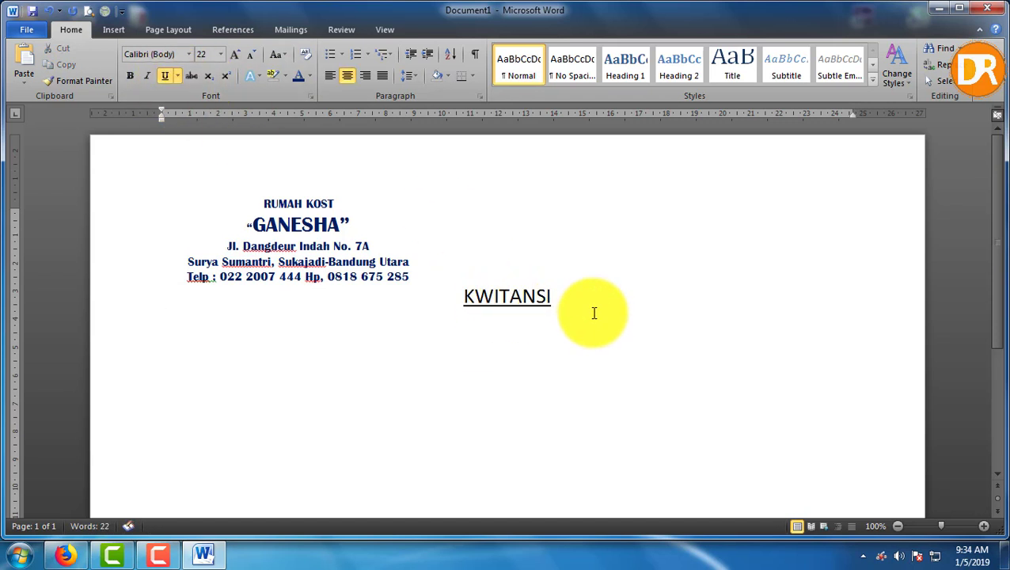
Start a 12 pt, non-centred line below the KWITANSI title
click(593, 310)
key(Return)
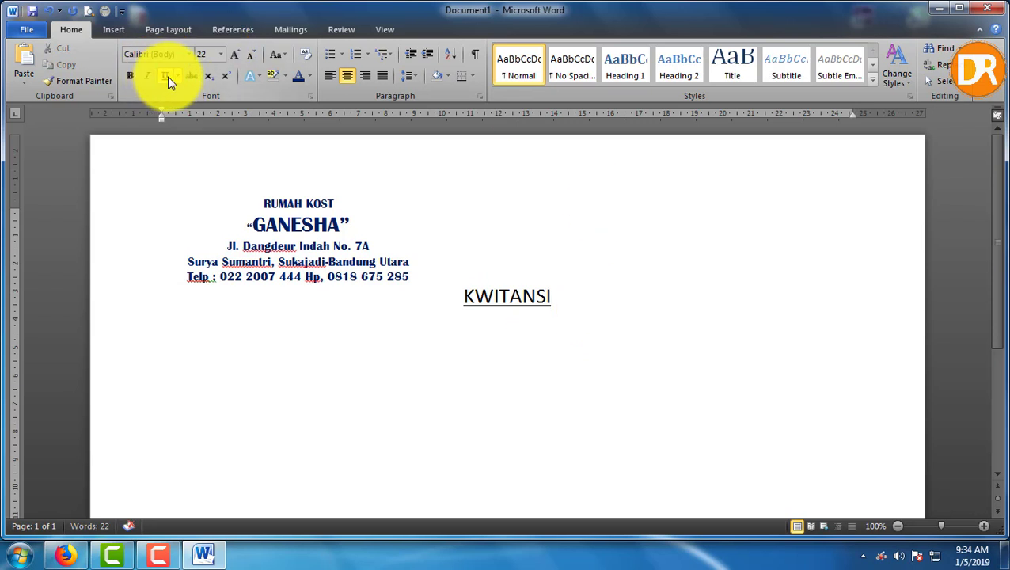
click(250, 54)
click(250, 54)
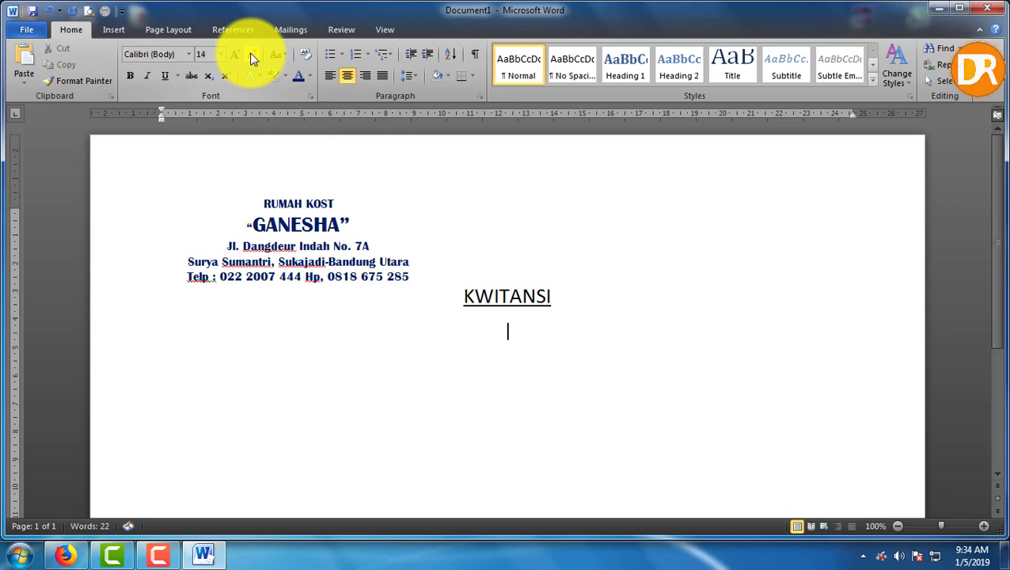
click(382, 76)
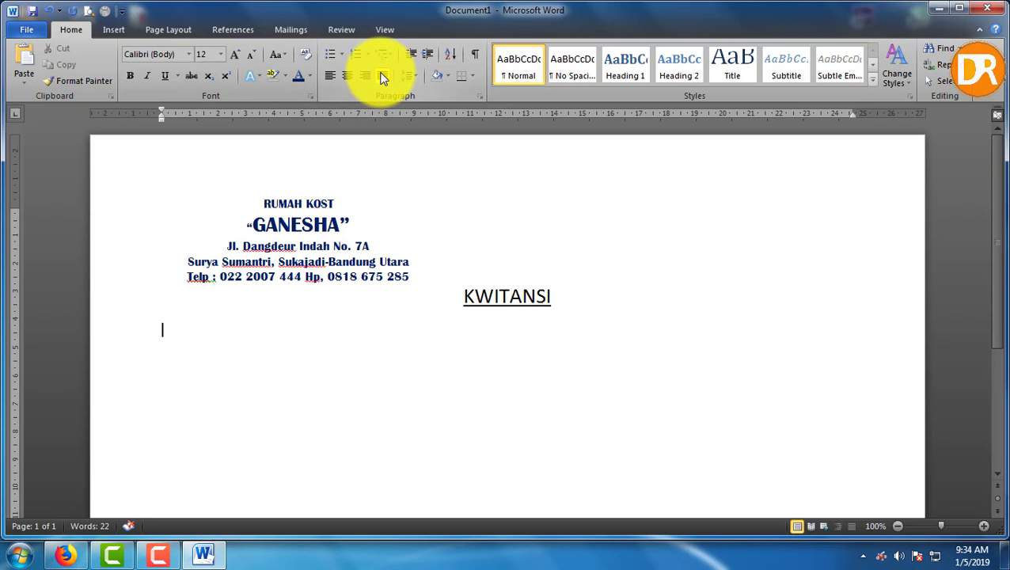
Type 'Telah Terima dari' and set a 6 cm tab stop for the colon
text(Telah Terima dari)
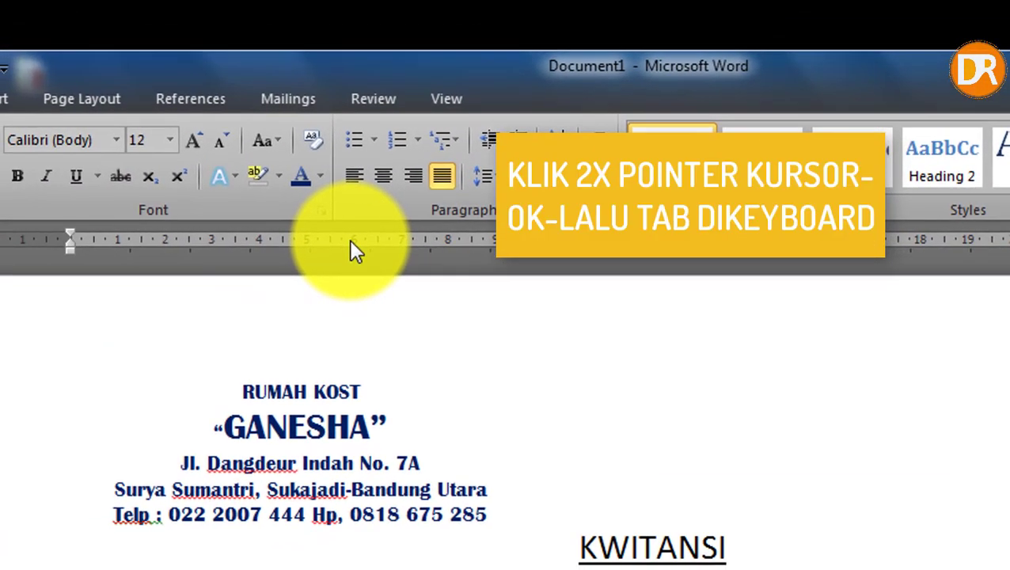
double_click(351, 242)
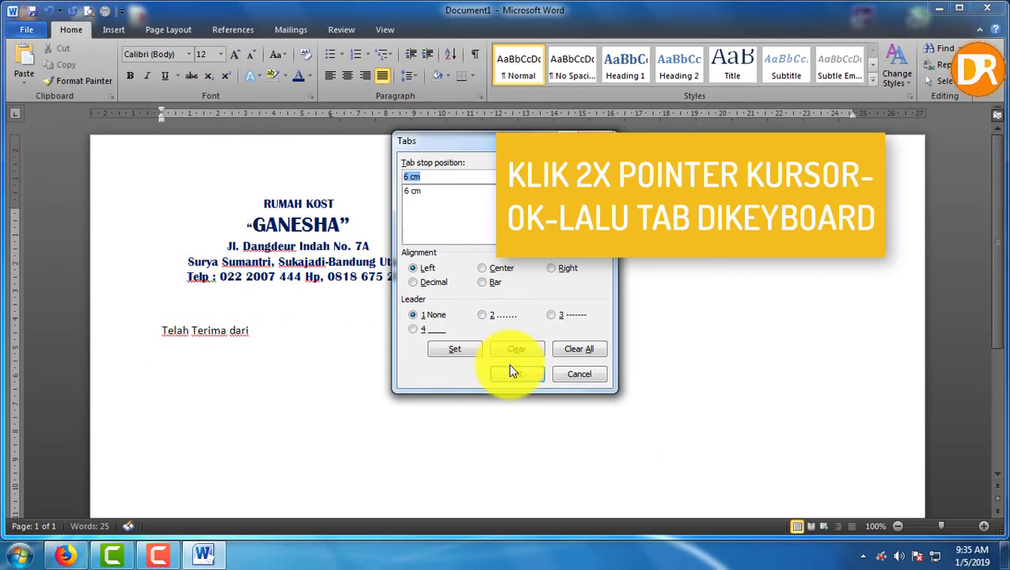
click(510, 373)
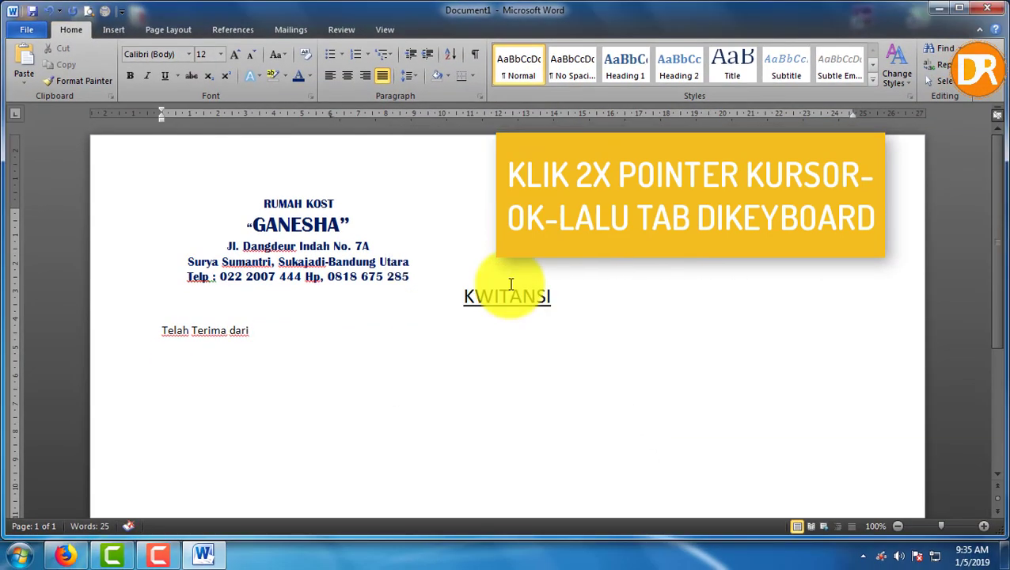
key(Tab)
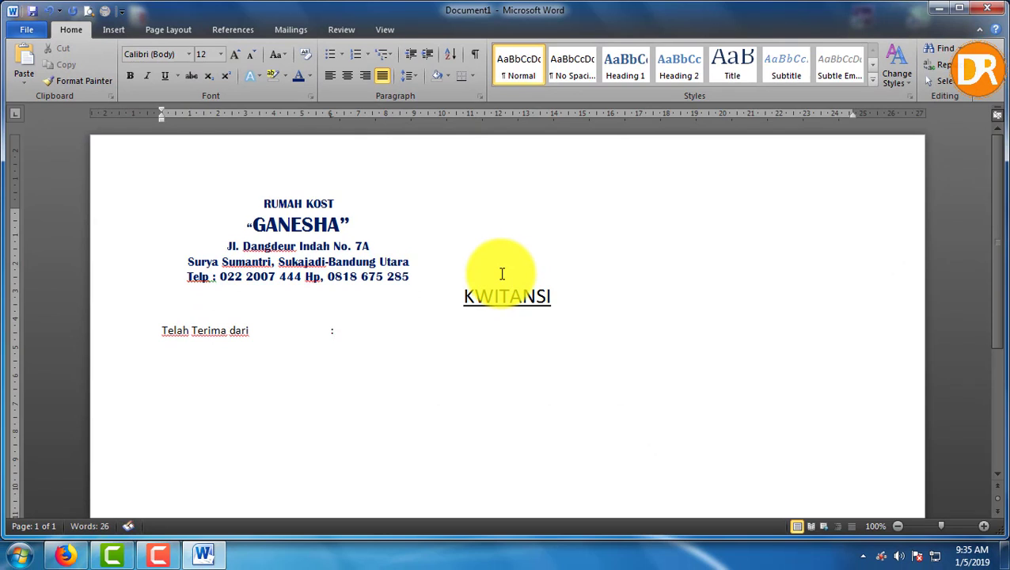
Add a right-aligned 23.25 cm tab stop with a dotted leader
double_click(816, 114)
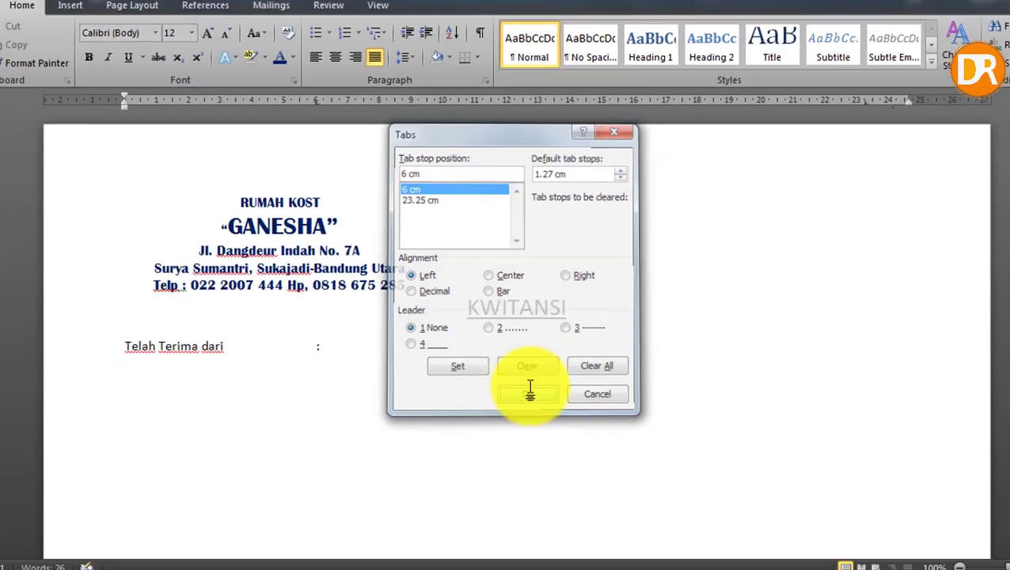
click(565, 471)
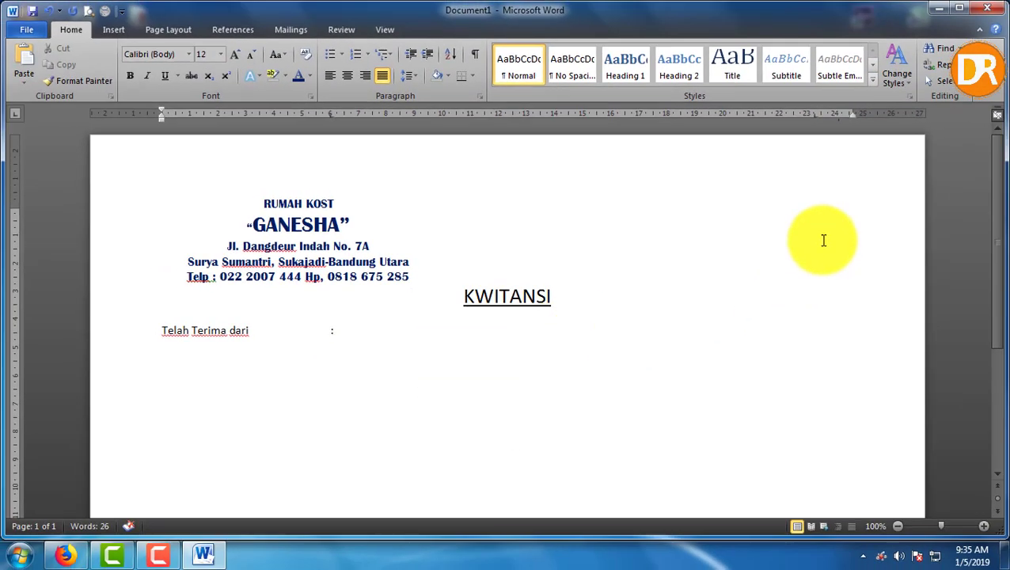
double_click(817, 119)
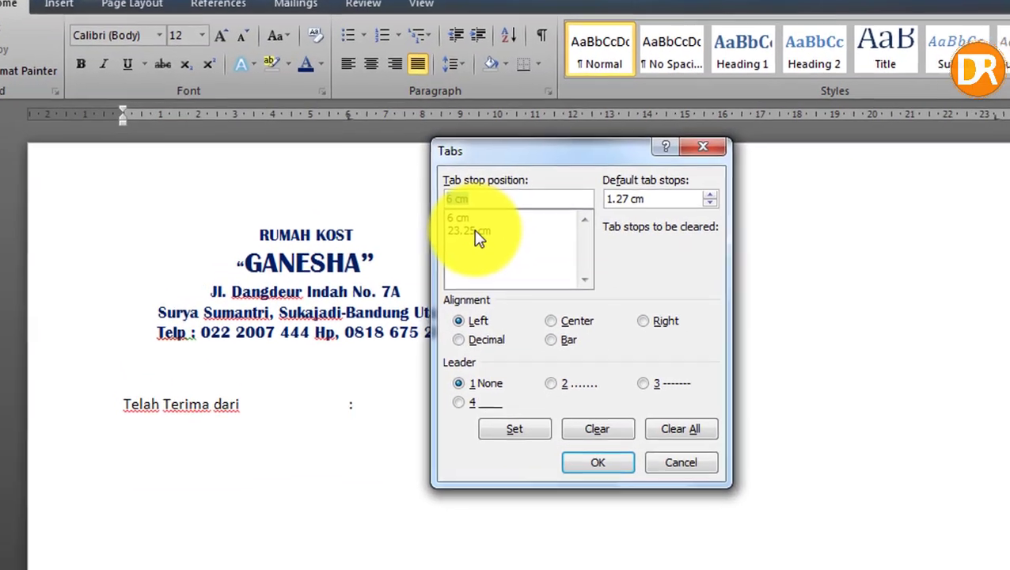
click(424, 201)
click(585, 398)
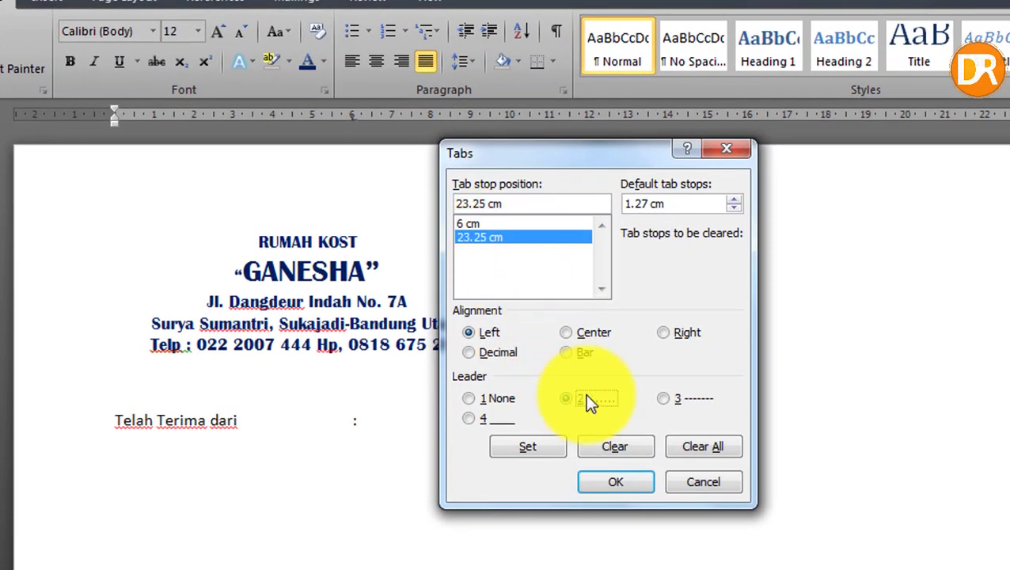
click(665, 333)
click(615, 481)
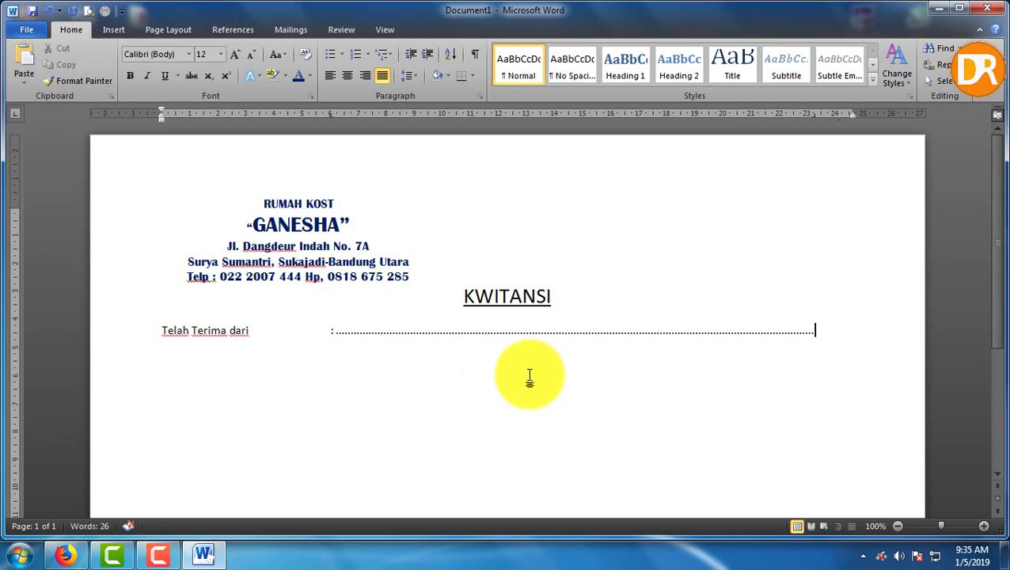
Add the 'Uang sejumlah' row with a colon and dotted line
key(Return)
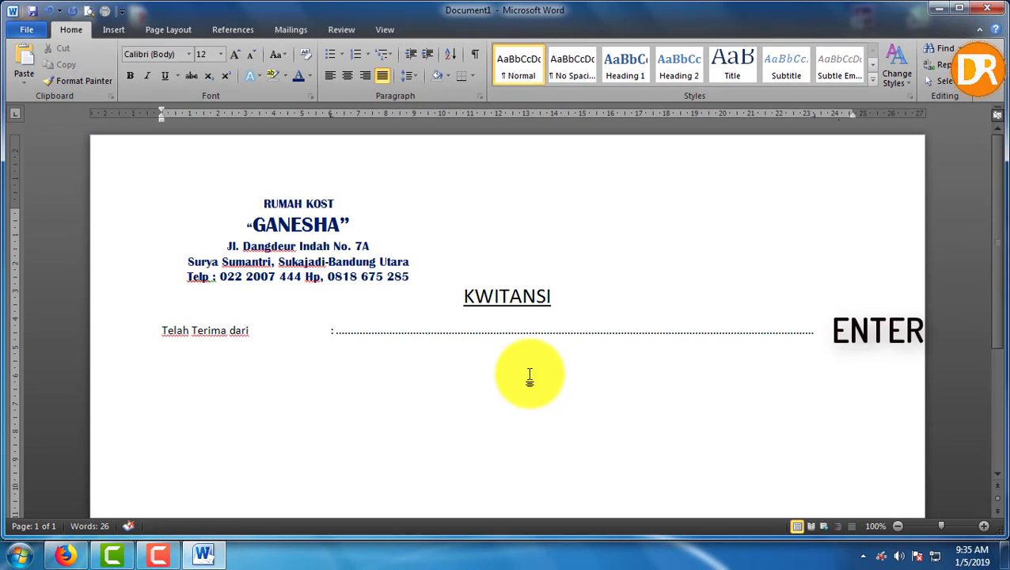
text(Uang seju)
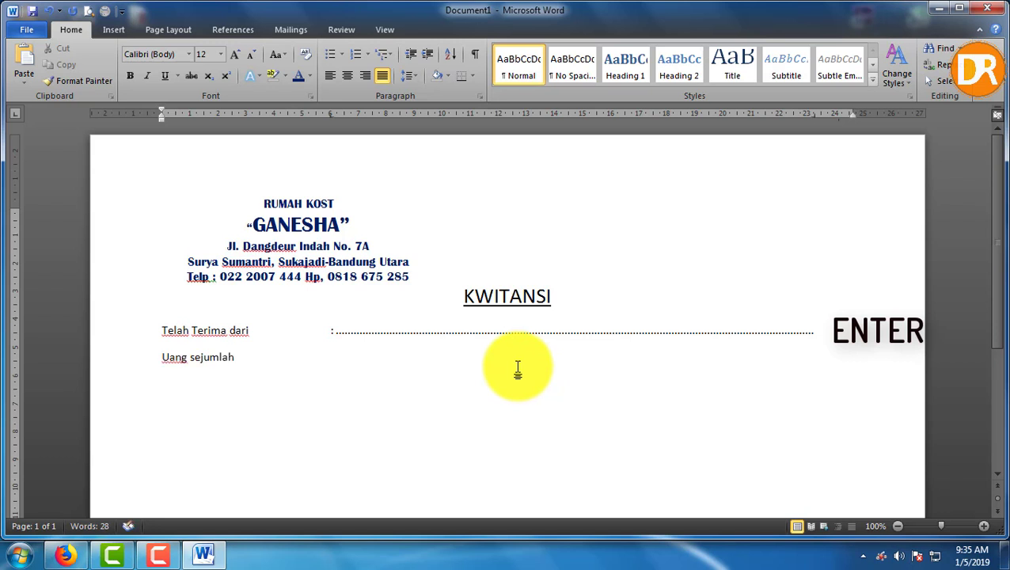
text(mlah)
key(Tab)
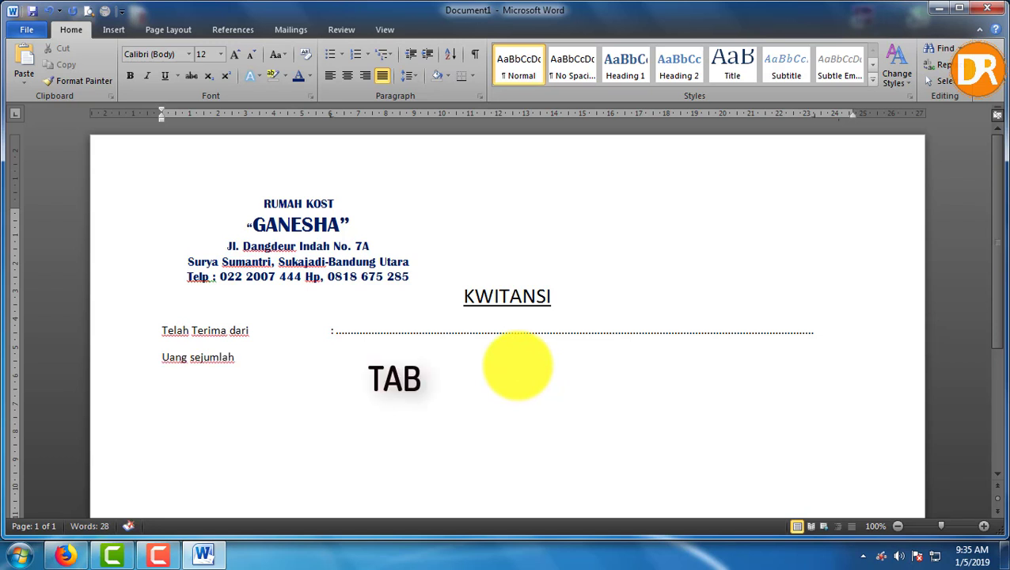
text(:)
key(Tab)
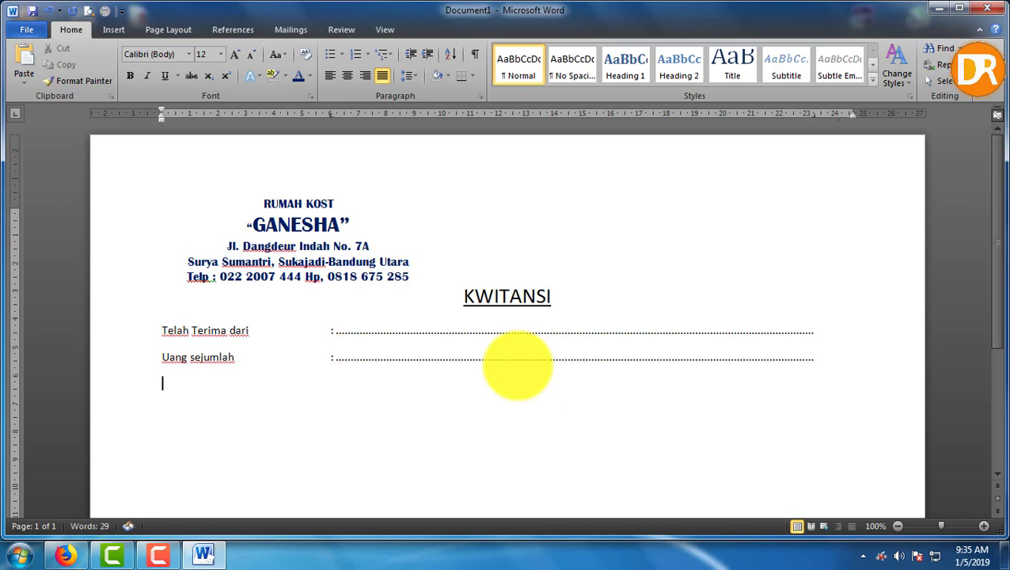
Add the Terbilang and Untuk pembayaran rows plus two dotted continuation lines
text(Terbilang)
key(Tab)
key(Tab)
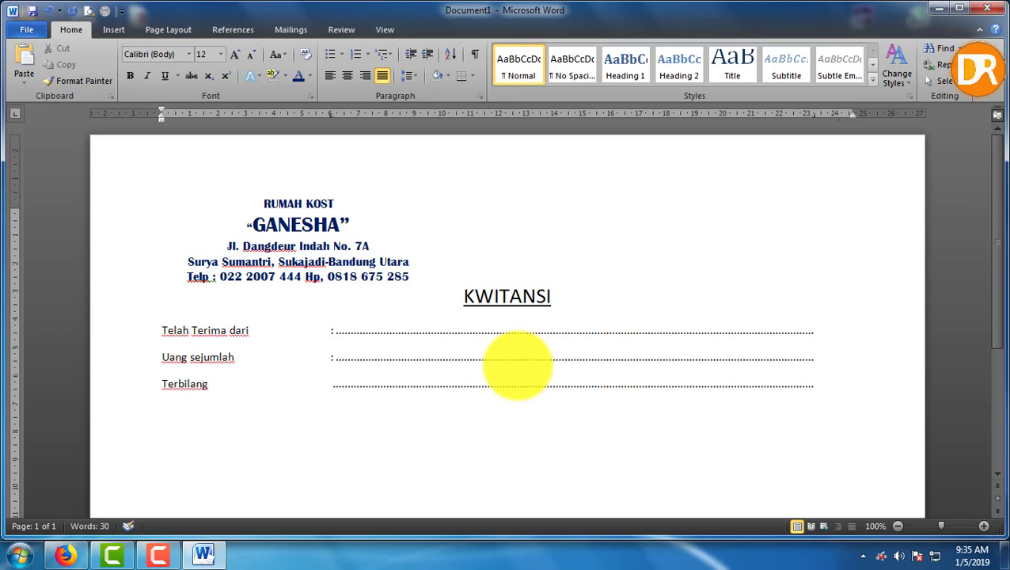
key(BackSpace)
key(Tab)
text(uk )
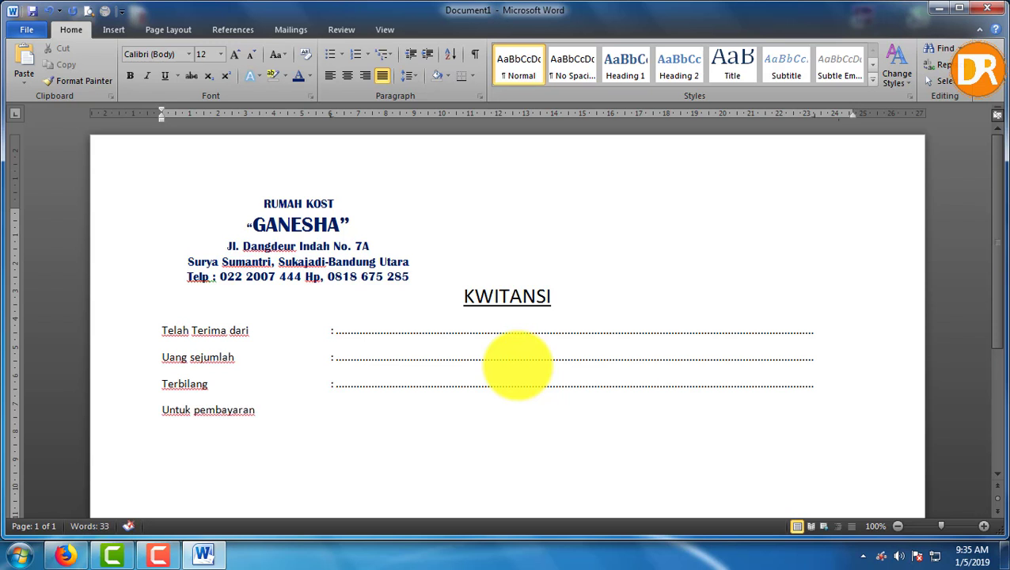
text(:)
key(Tab)
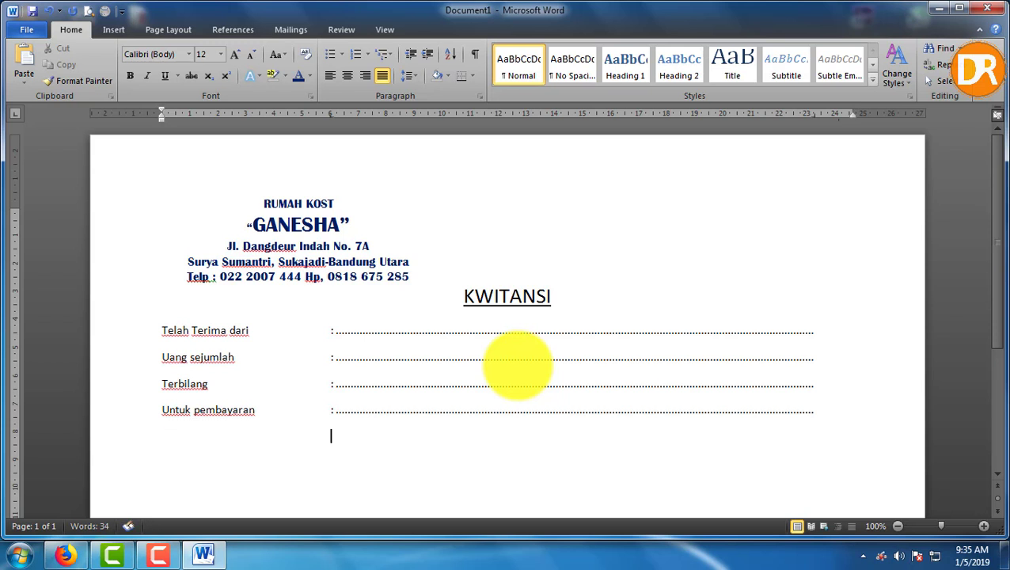
key(Tab)
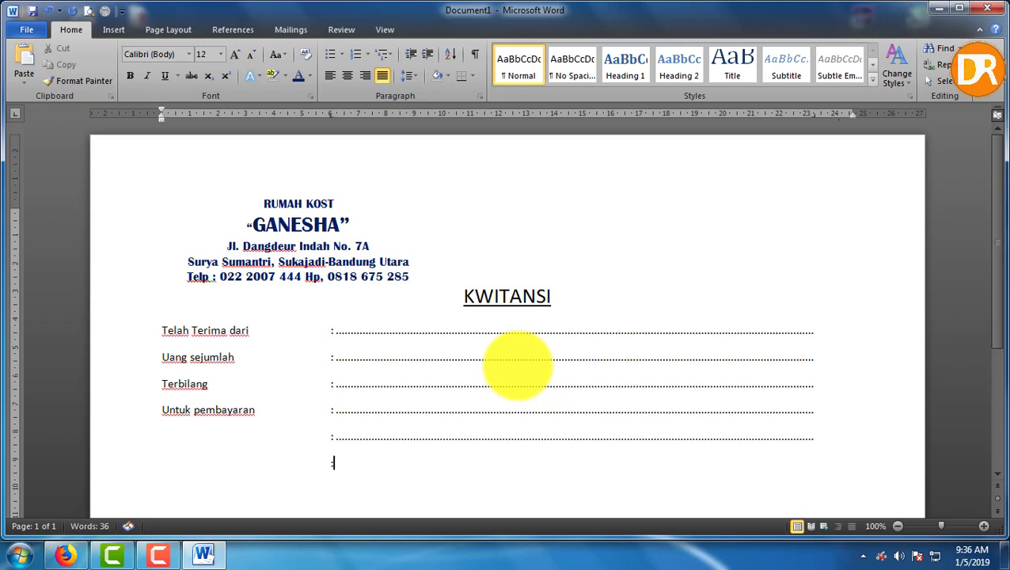
key(Tab)
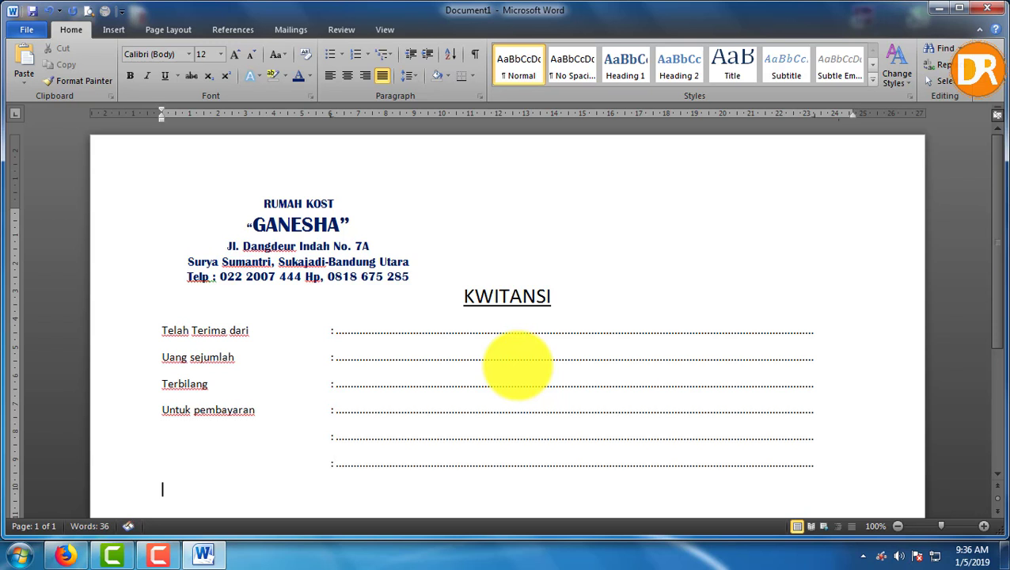
key(Return)
scroll(518, 330, down, 2)
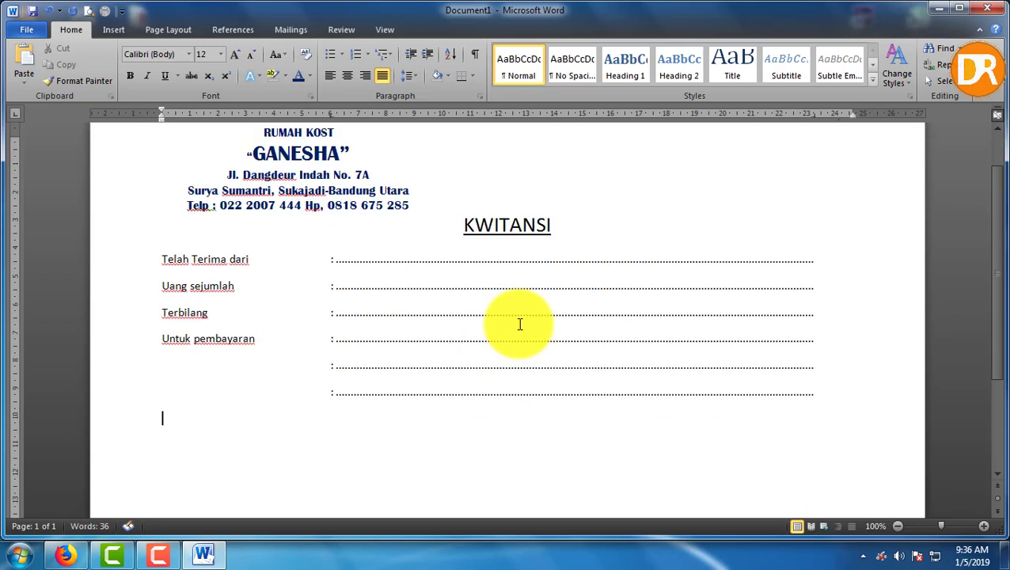
Insert a two-column, one-row table below the fields
click(120, 31)
click(124, 77)
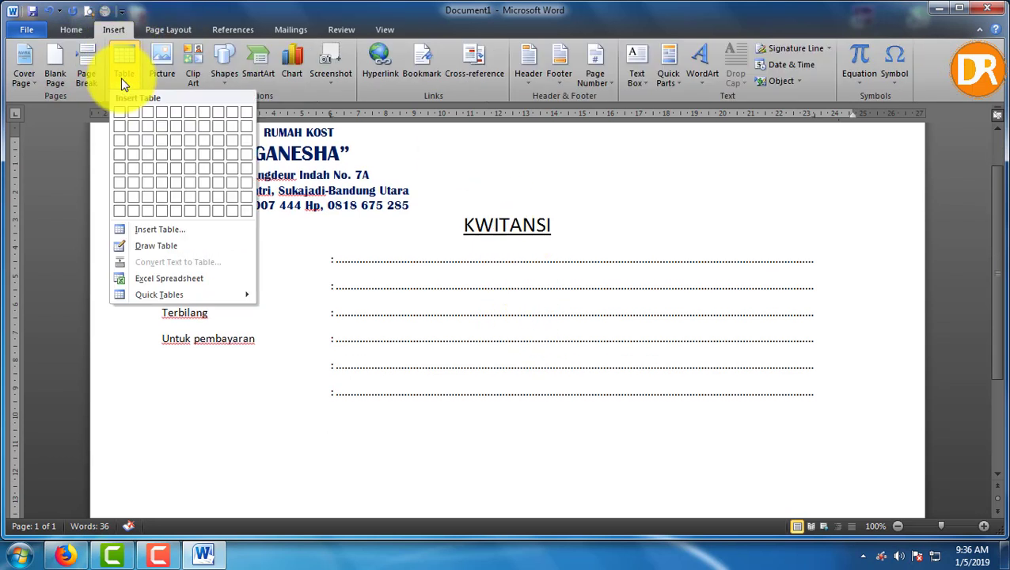
click(133, 117)
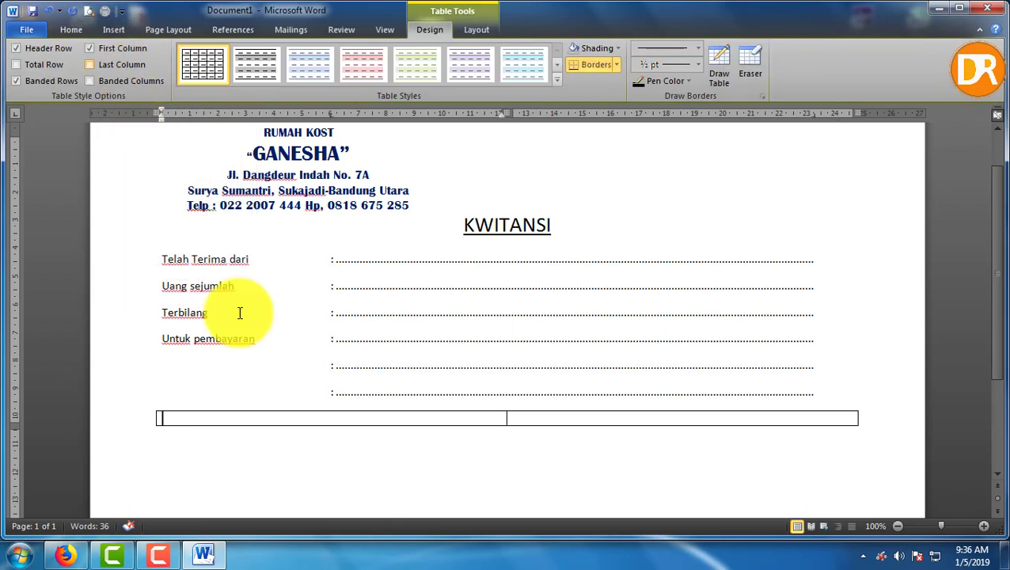
Put centred 'Yang Menerima' with a dotted signature line in the first cell
right_click(275, 413)
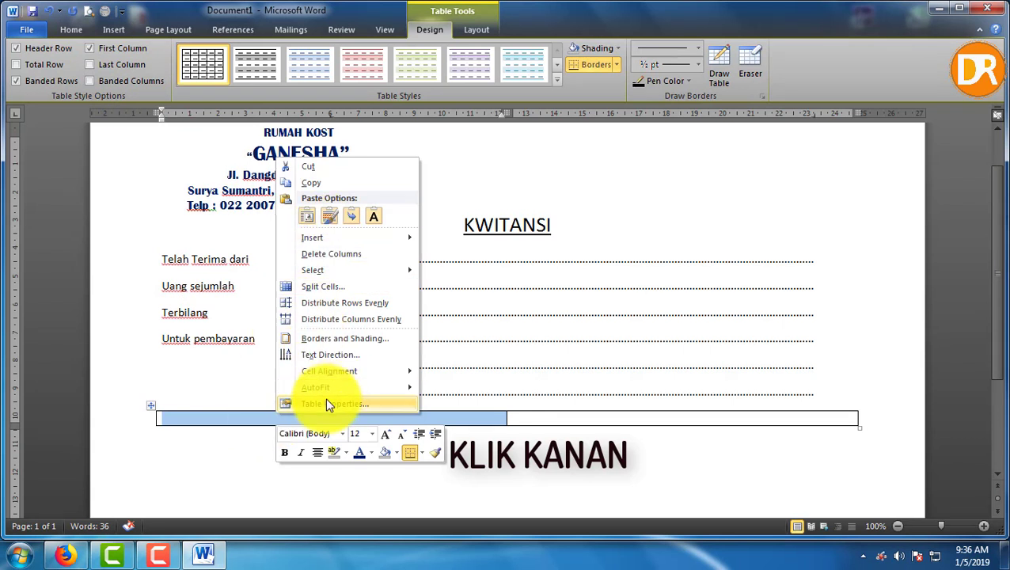
click(316, 452)
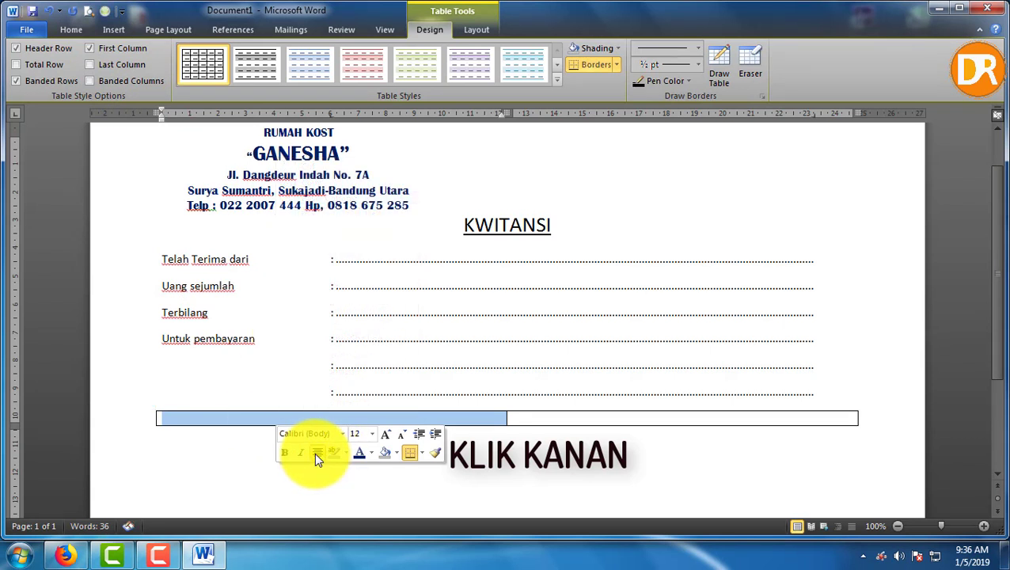
click(341, 421)
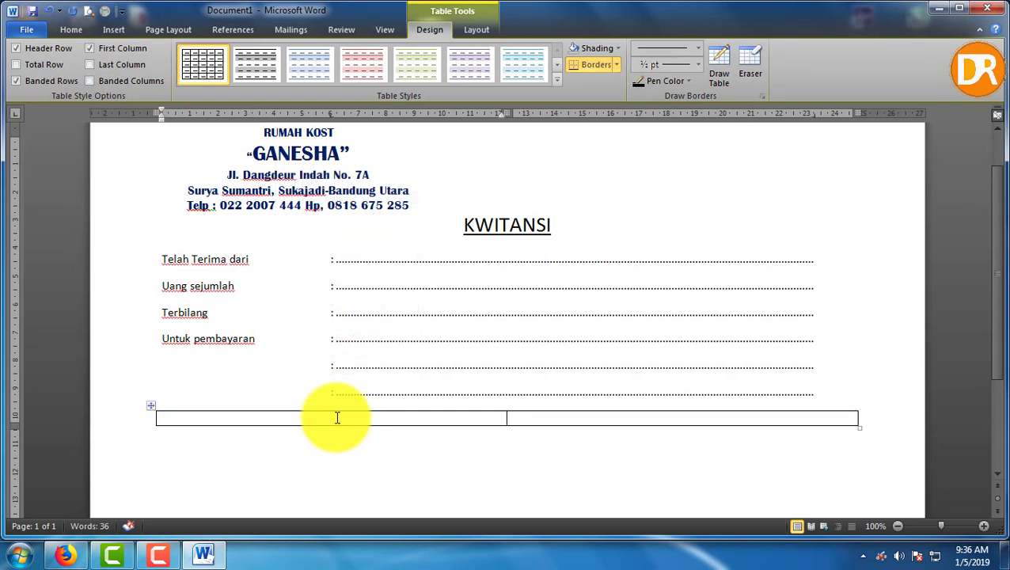
text(Yang Menerima)
key(Return)
key(Return)
key(Return)
key(Return)
key(Return)
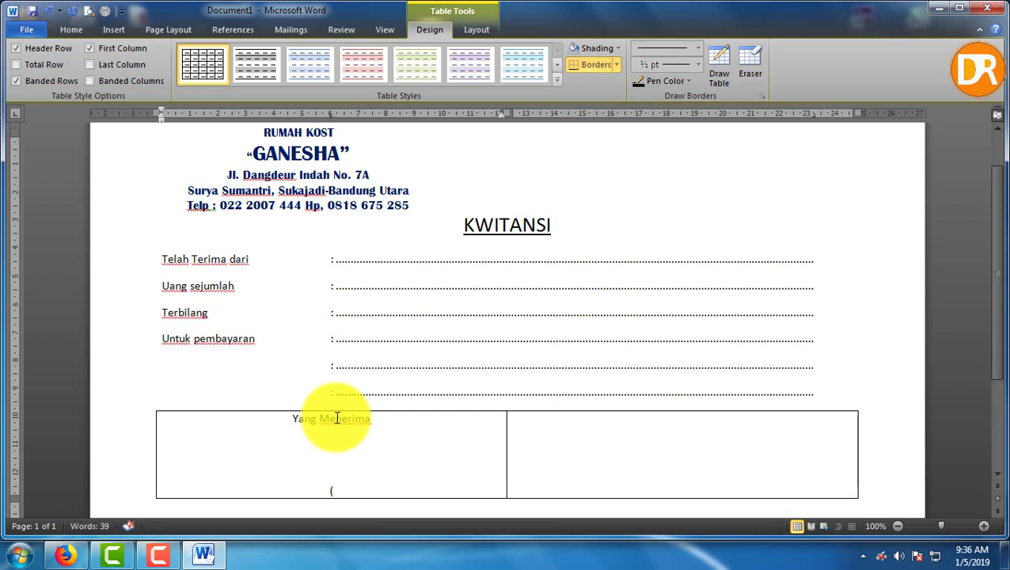
text((..............................))
scroll(337, 418, down, 1)
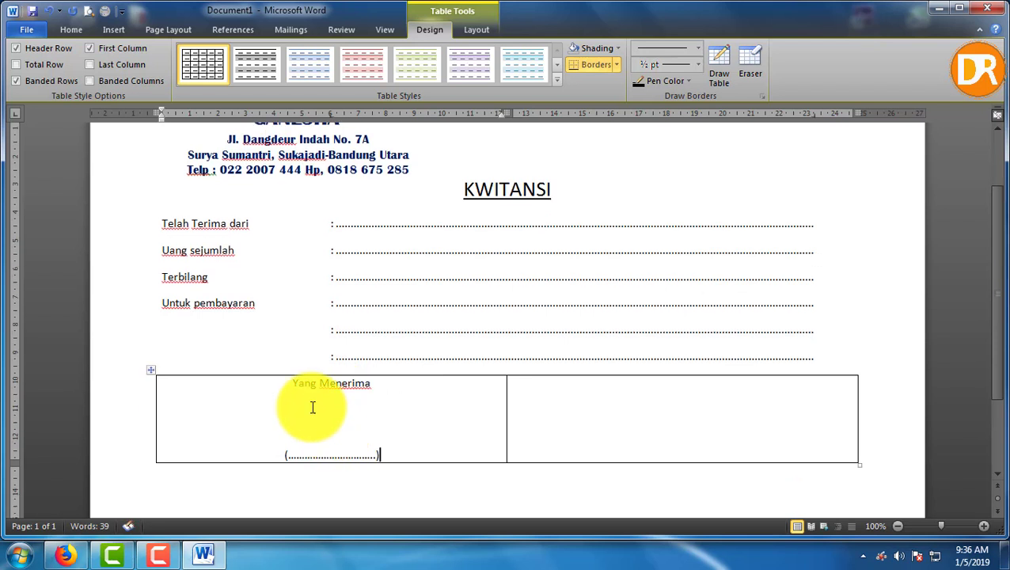
Copy the left cell's Yang Menerima signature text into the right cell, matching surrounding formatting
drag(293, 383, 365, 452)
key(ctrl+c)
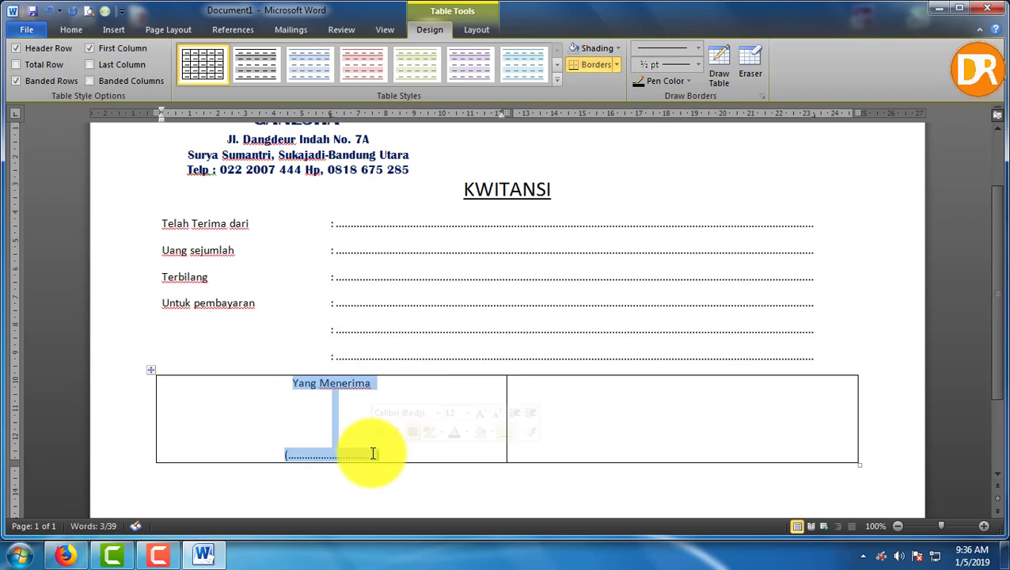
right_click(370, 451)
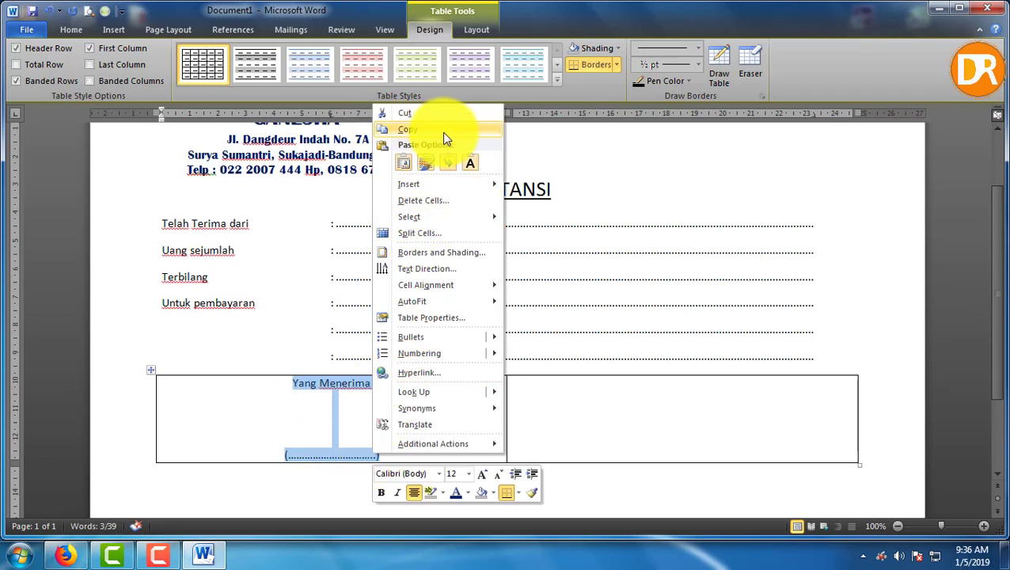
click(422, 129)
click(557, 402)
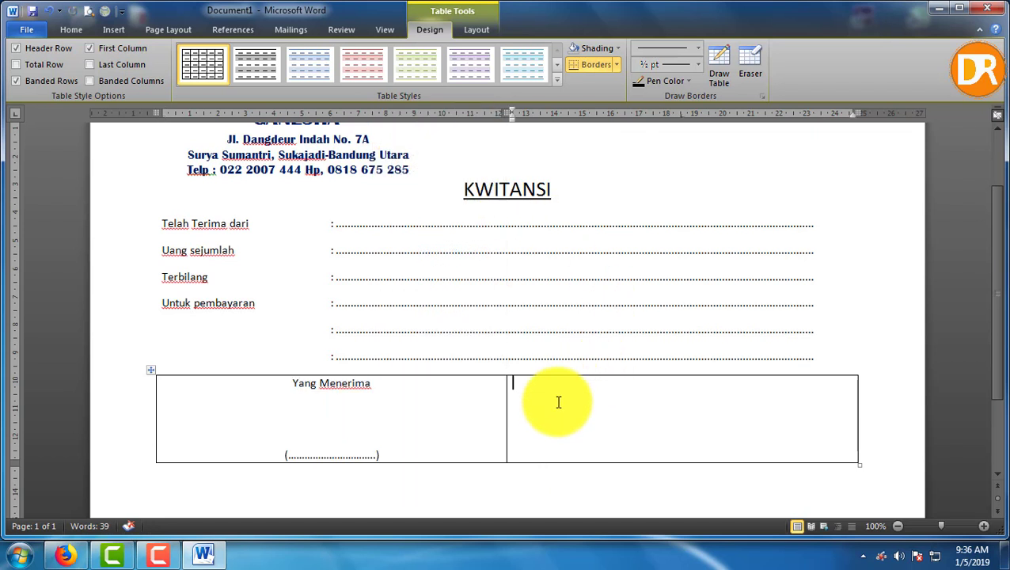
right_click(557, 402)
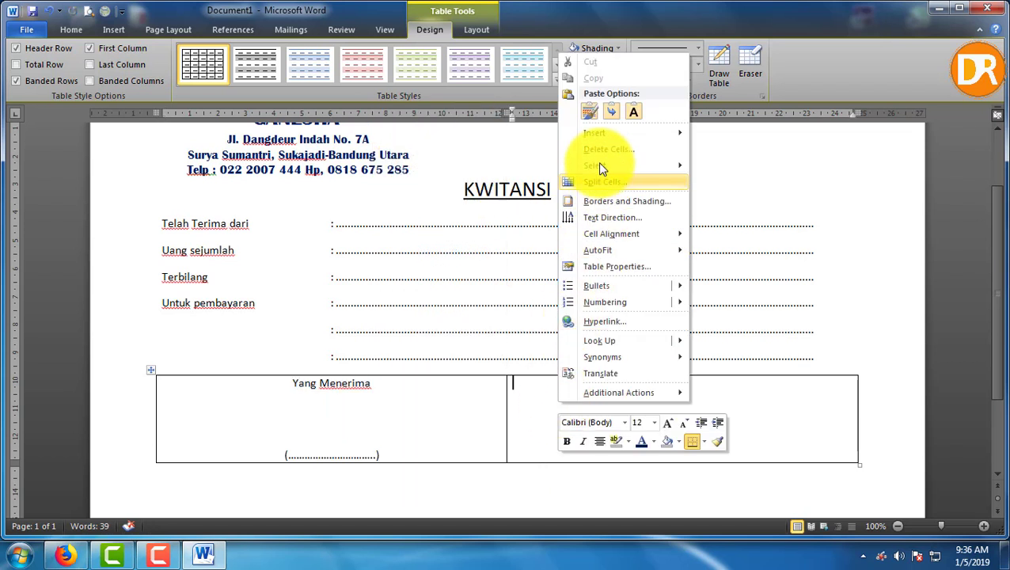
click(589, 112)
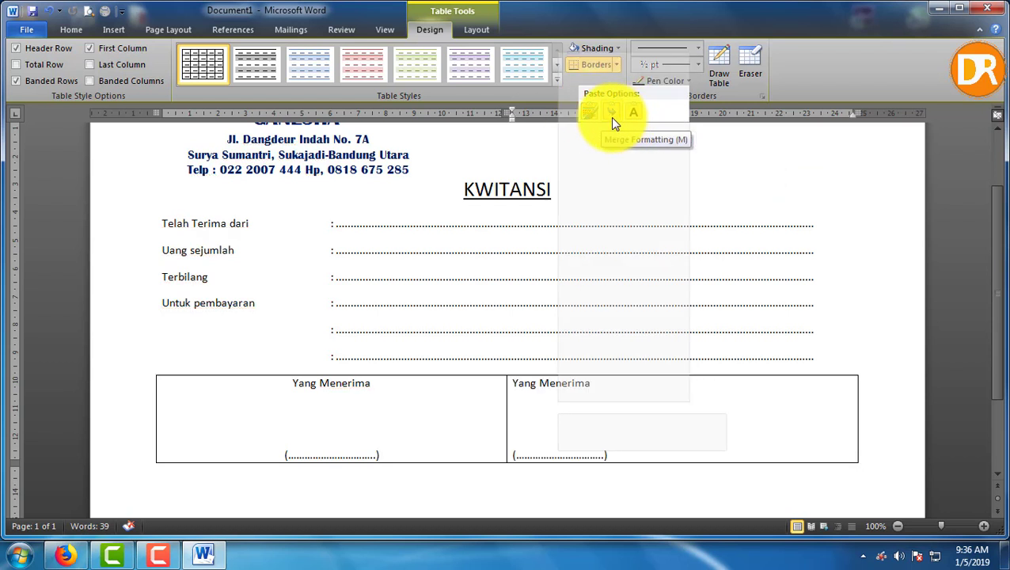
click(616, 117)
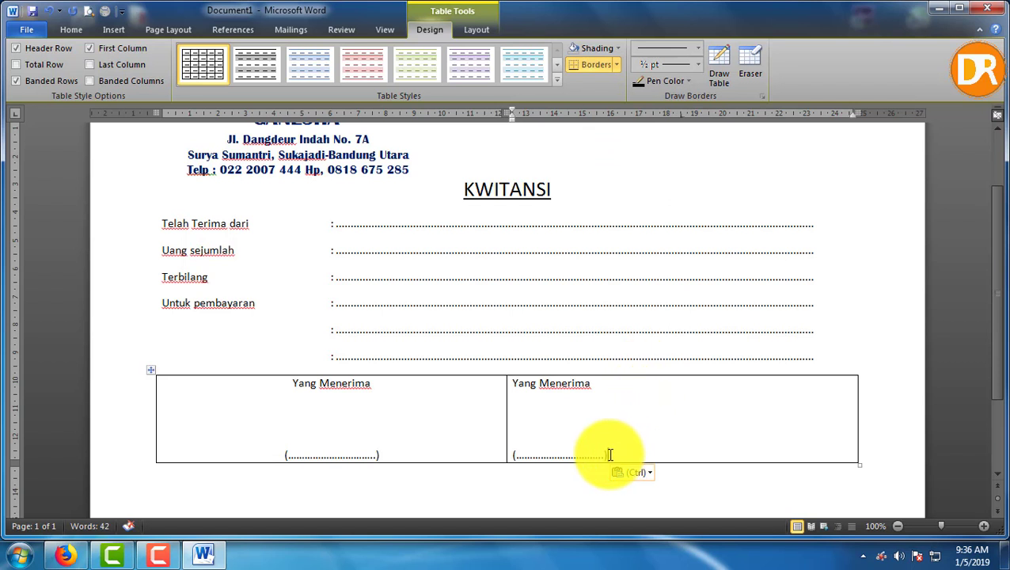
Center the pasted signature text in the right cell
drag(615, 453, 536, 386)
right_click(537, 386)
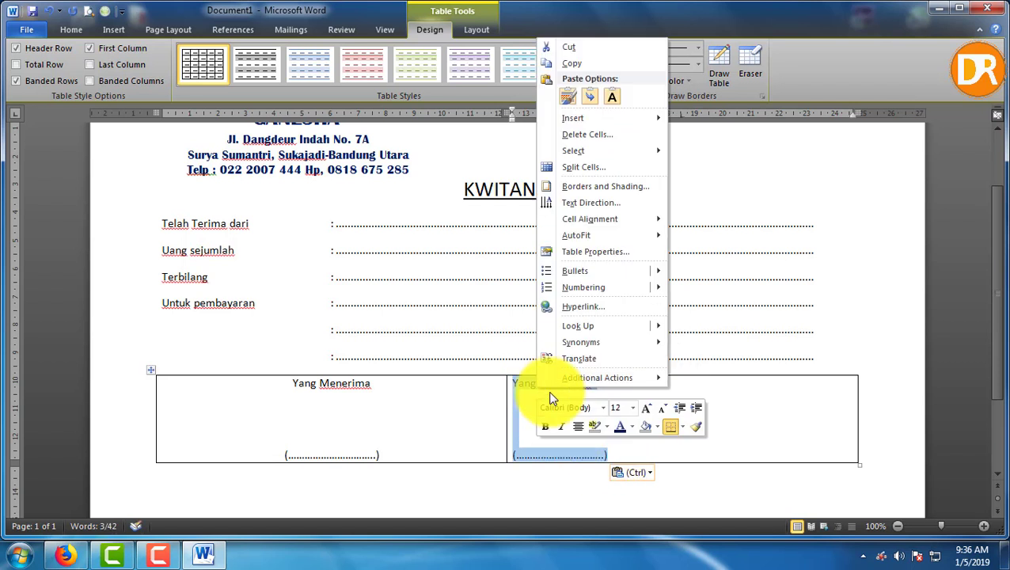
click(579, 426)
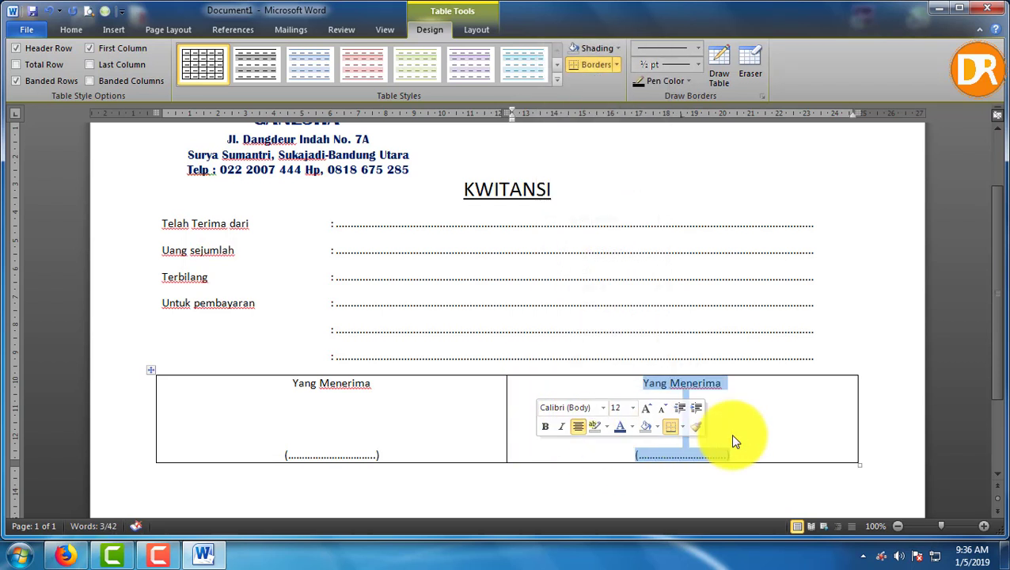
click(586, 409)
Add a blank line above Yang Menerima in both signature cells
click(294, 383)
key(Return)
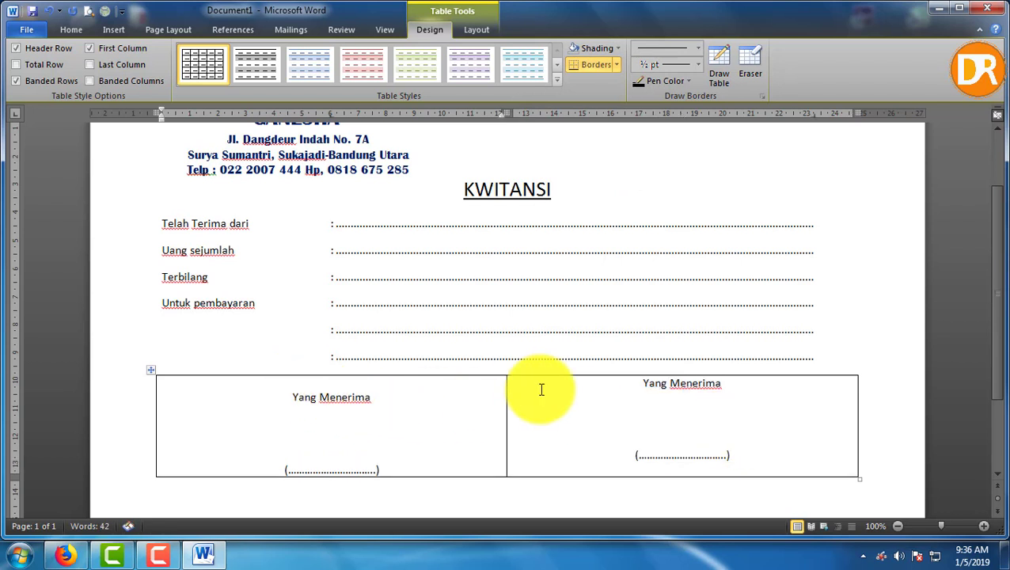
click(644, 383)
key(Return)
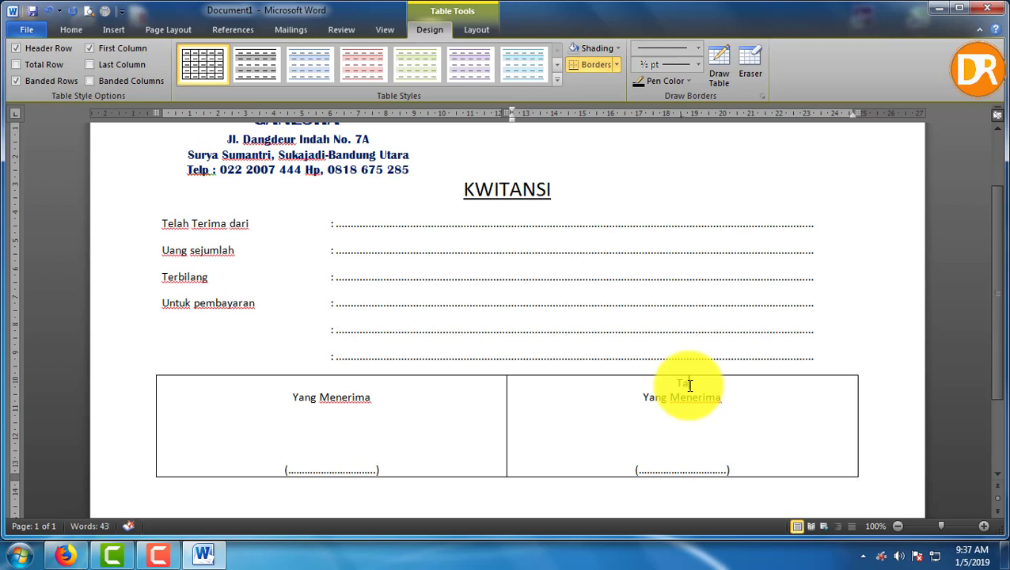
Type the date line 'Tanggal ........20..............' above the right cell's Yang Menerima
text(Tanggal, ..........20.)
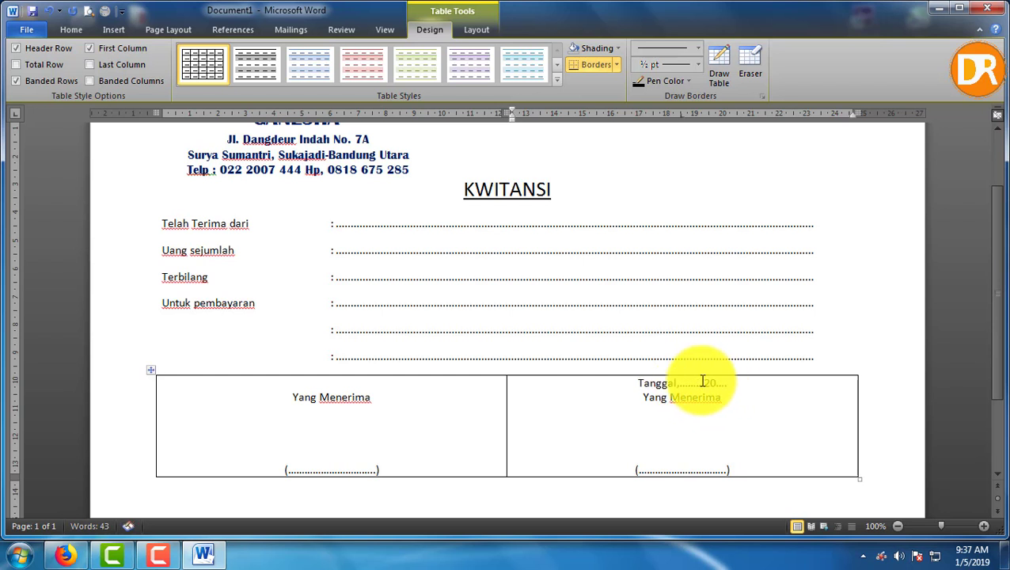
text(.............)
scroll(703, 380, down, 2)
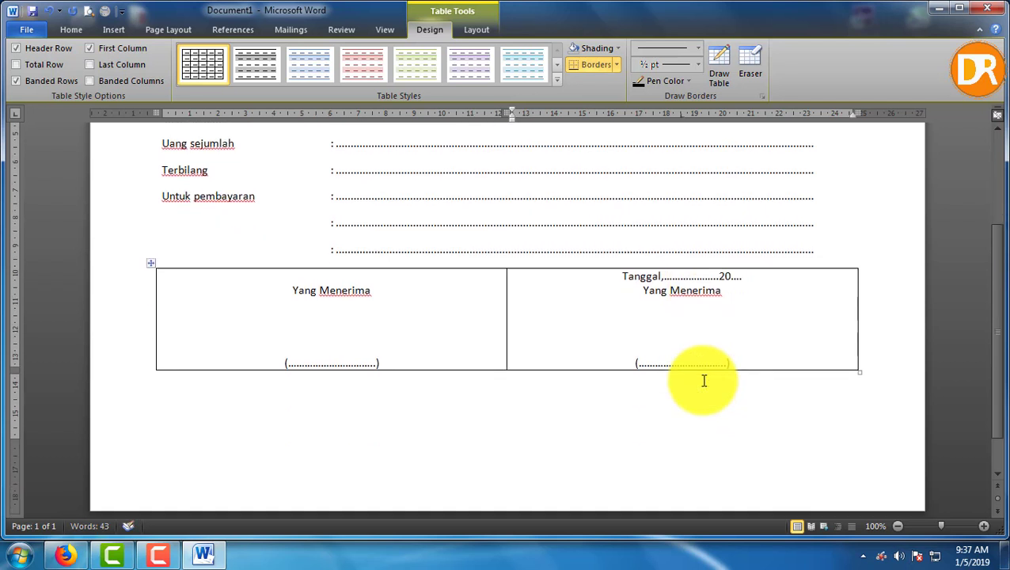
scroll(704, 380, up, 2)
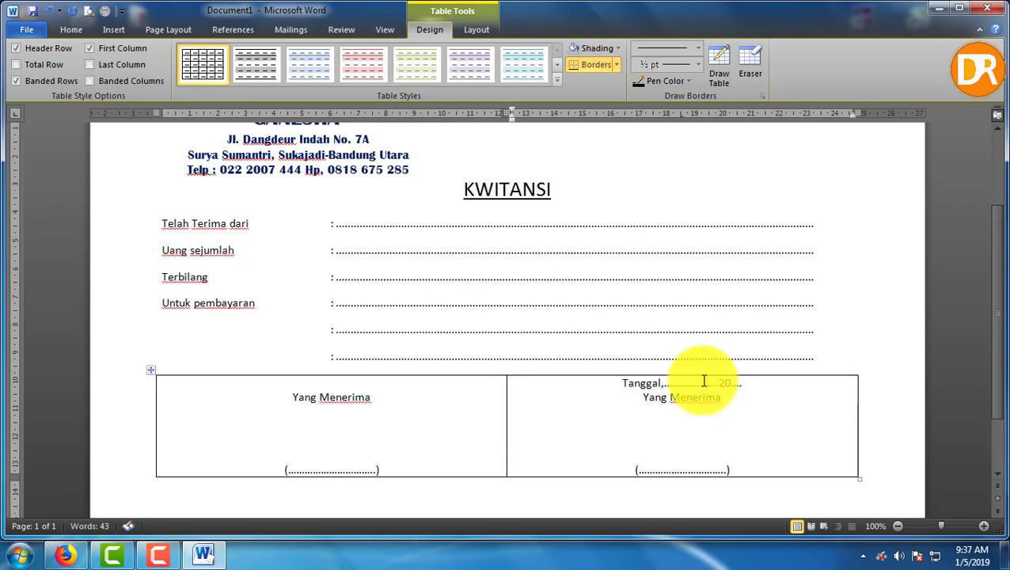
click(879, 355)
Insert an empty line above the signature table and set its borders to None
key(Return)
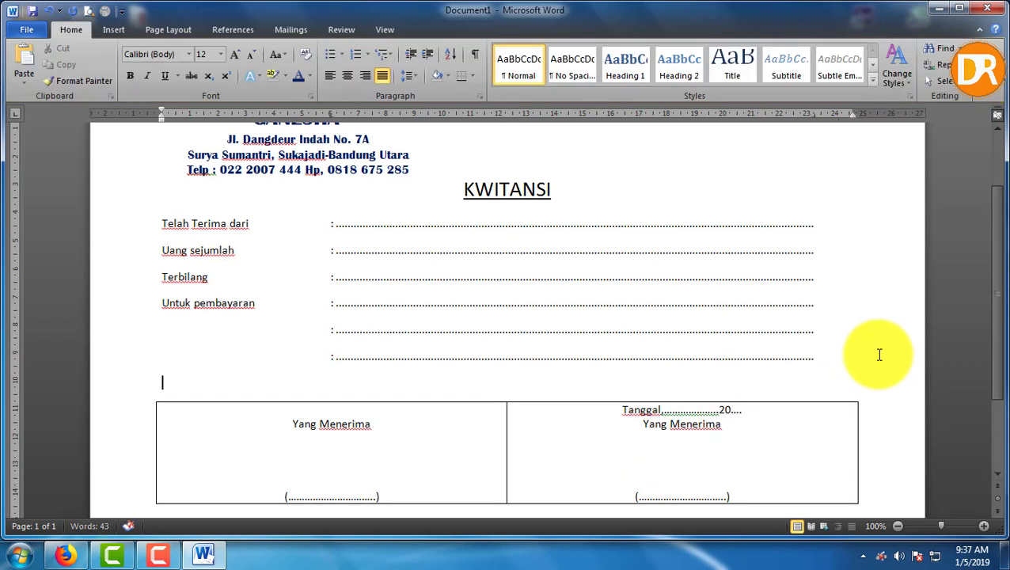
scroll(421, 349, down, 1)
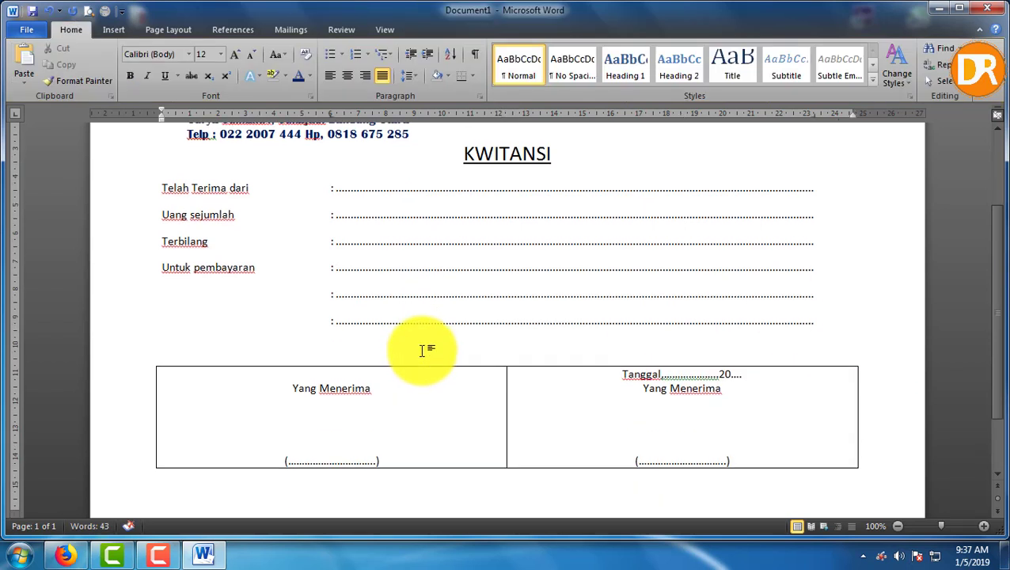
click(150, 362)
right_click(150, 363)
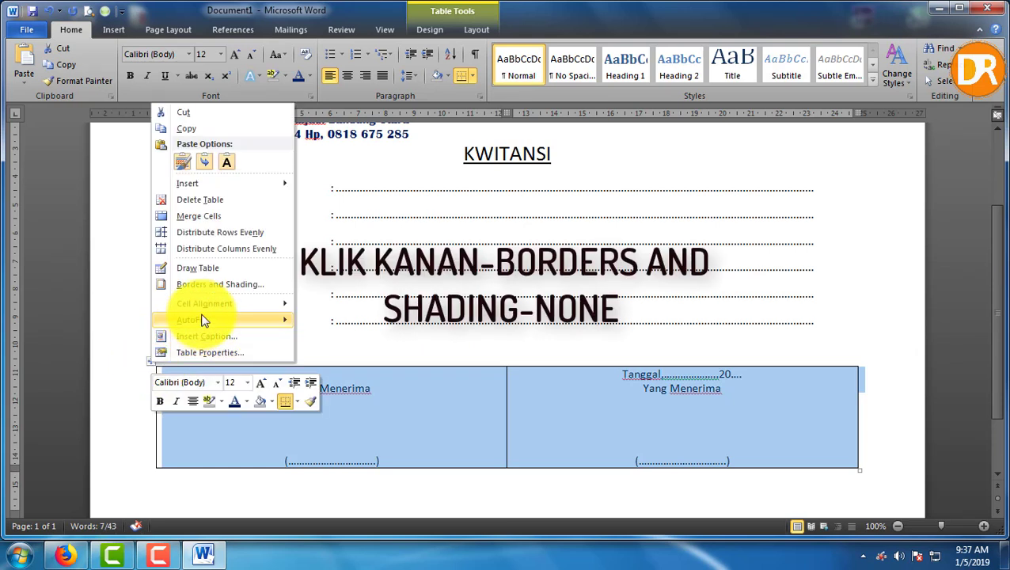
click(248, 287)
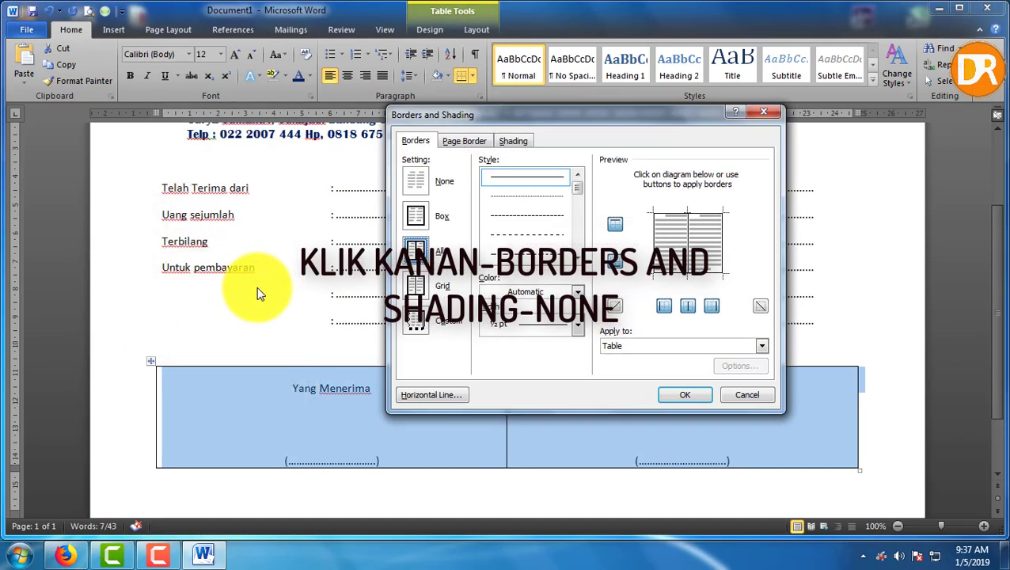
click(419, 181)
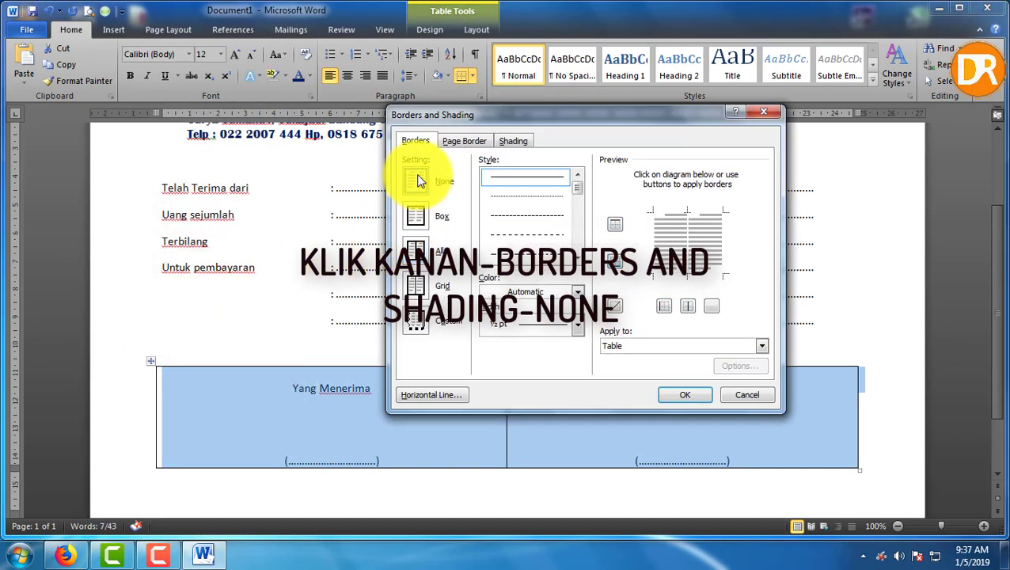
click(658, 395)
click(870, 333)
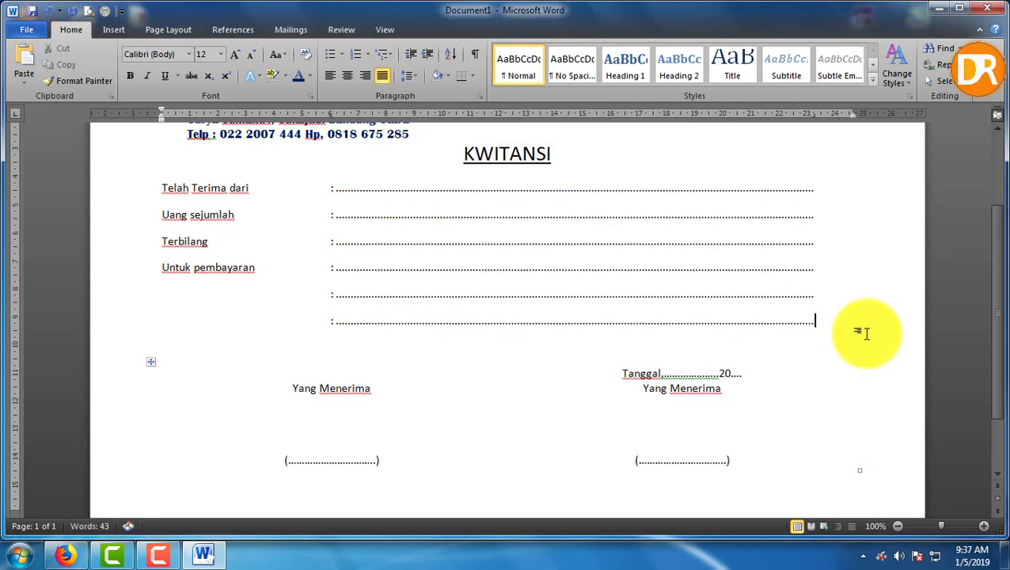
Draw a text box below the dotted lines on the left and type 'Rp.' in it
click(121, 29)
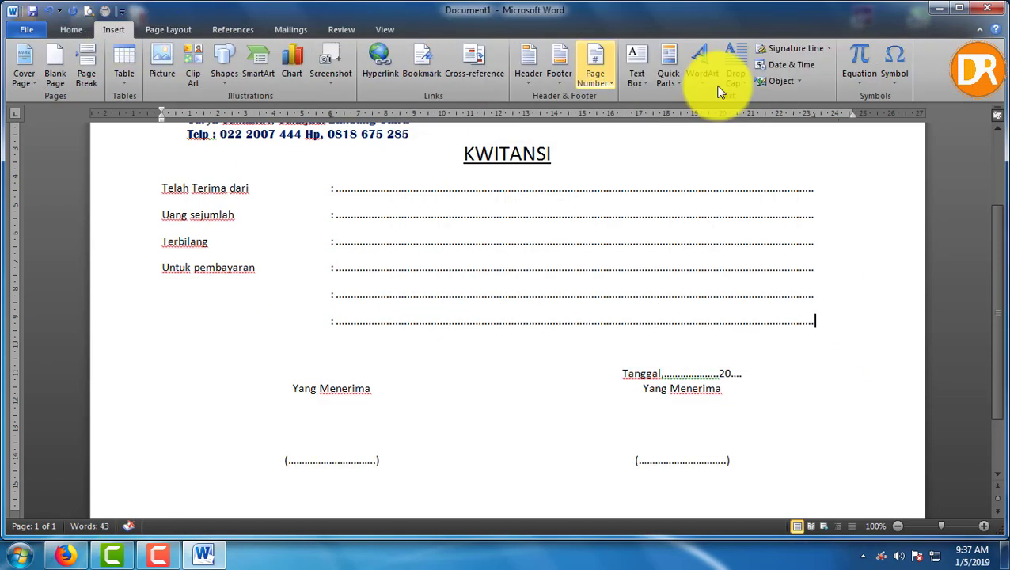
click(644, 86)
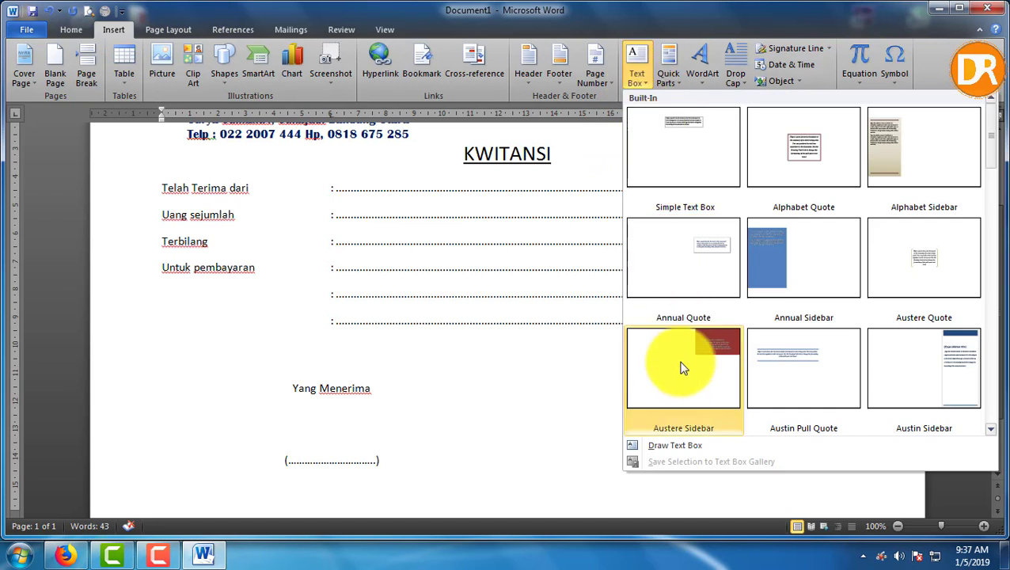
click(682, 439)
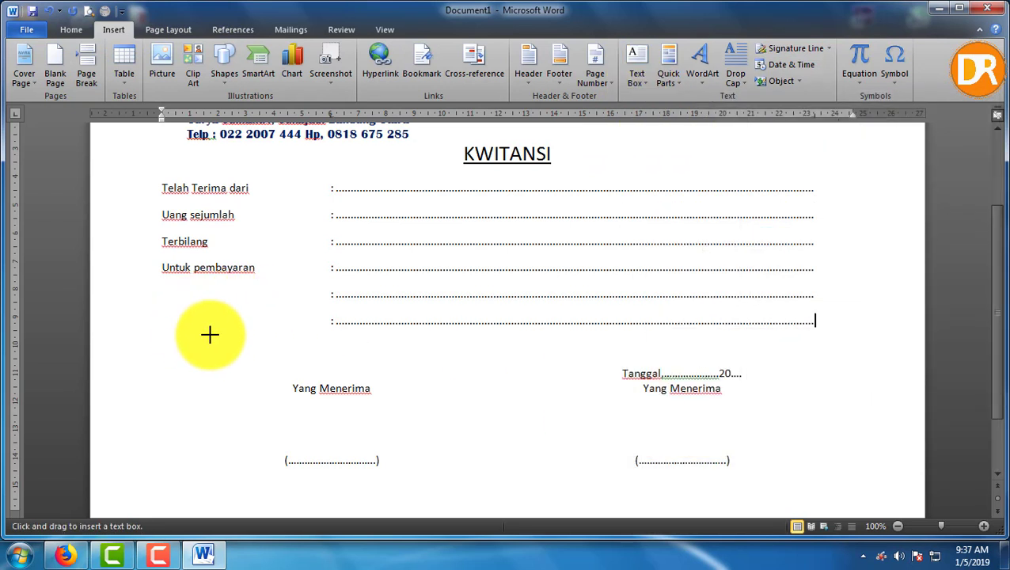
drag(174, 328, 346, 367)
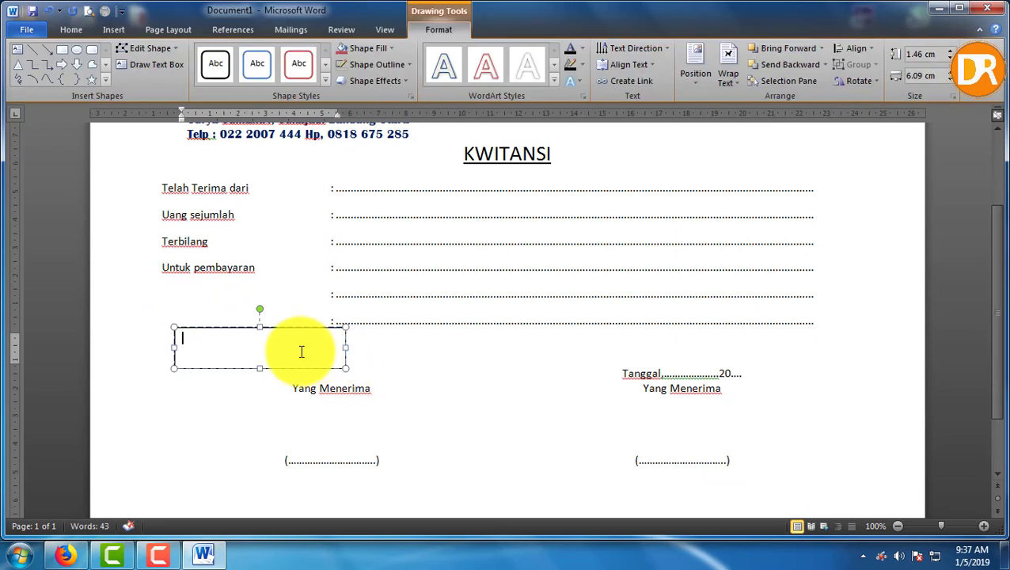
text(Rp.)
Make the 'Rp.' text bold at 26 pt
drag(220, 341, 178, 341)
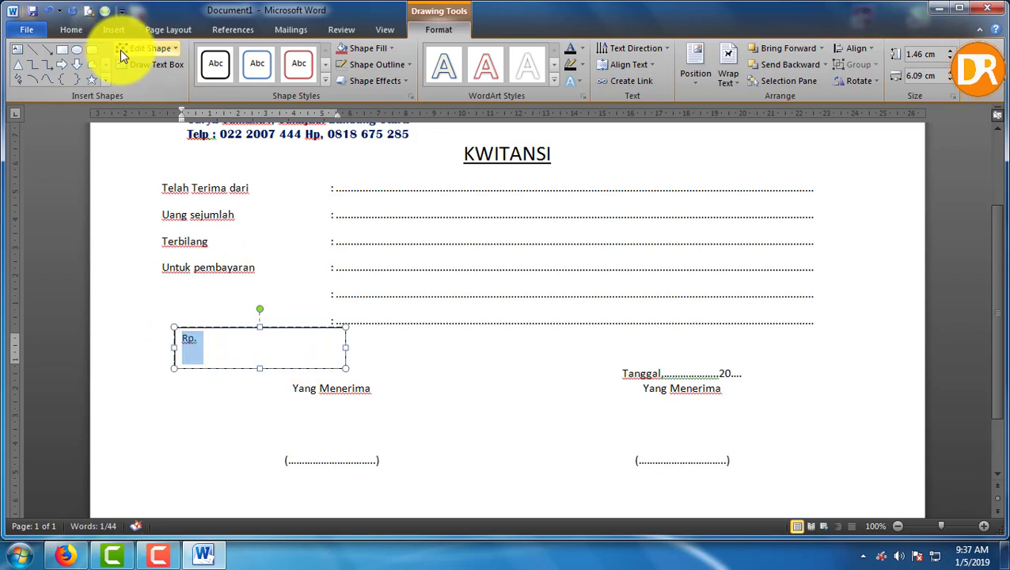
click(71, 30)
click(234, 55)
click(234, 55)
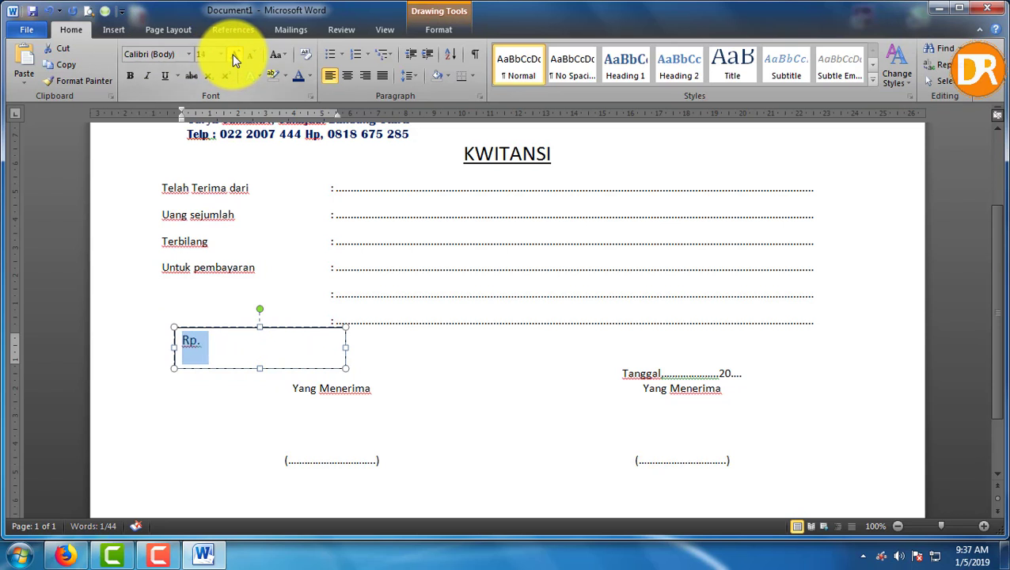
click(234, 55)
click(234, 55)
click(235, 55)
click(234, 55)
click(234, 55)
click(234, 55)
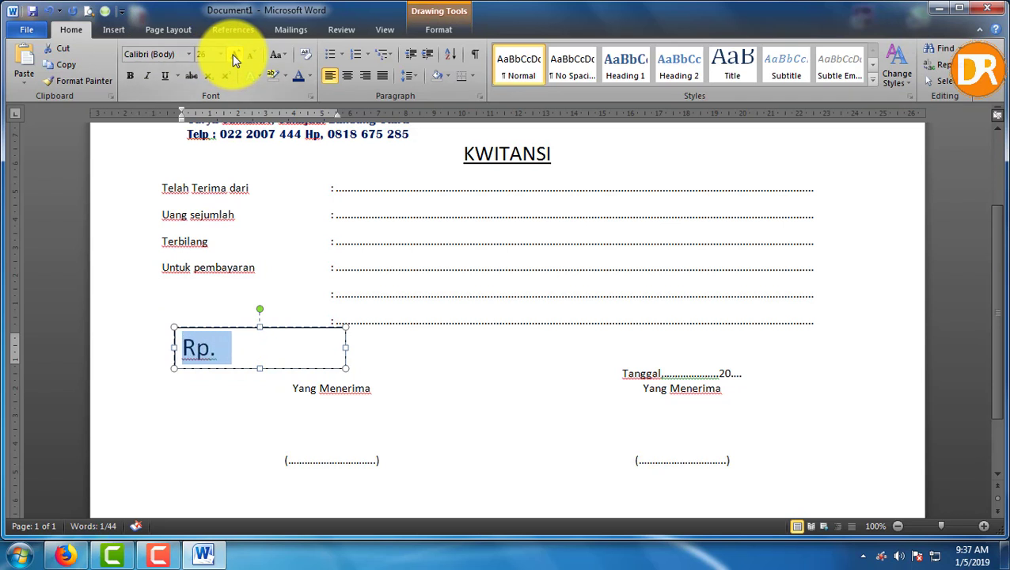
click(128, 76)
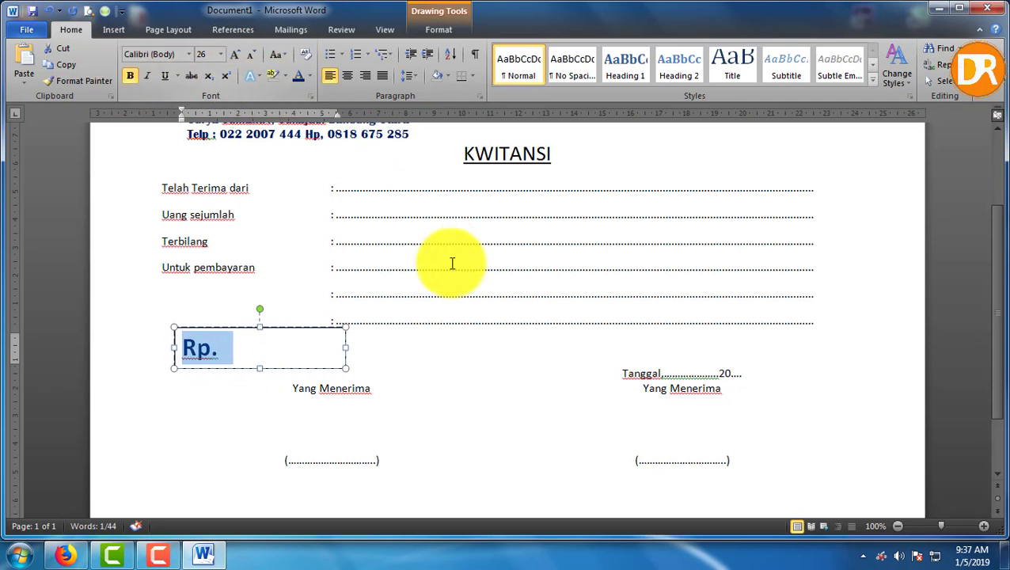
click(202, 173)
Colour the receipt text from KWITANSI through the form fields dark blue
drag(473, 164, 751, 318)
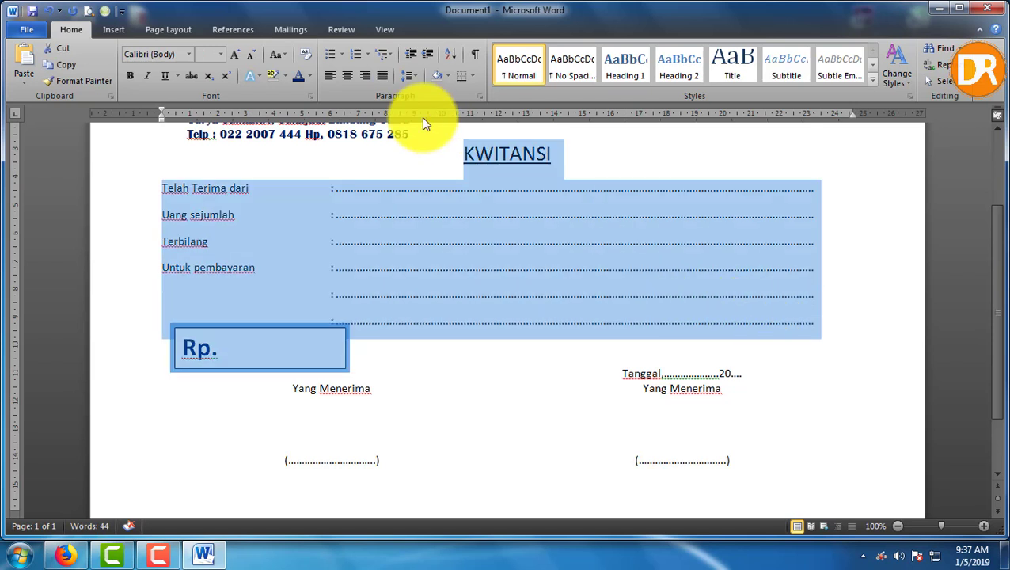
click(299, 78)
click(690, 287)
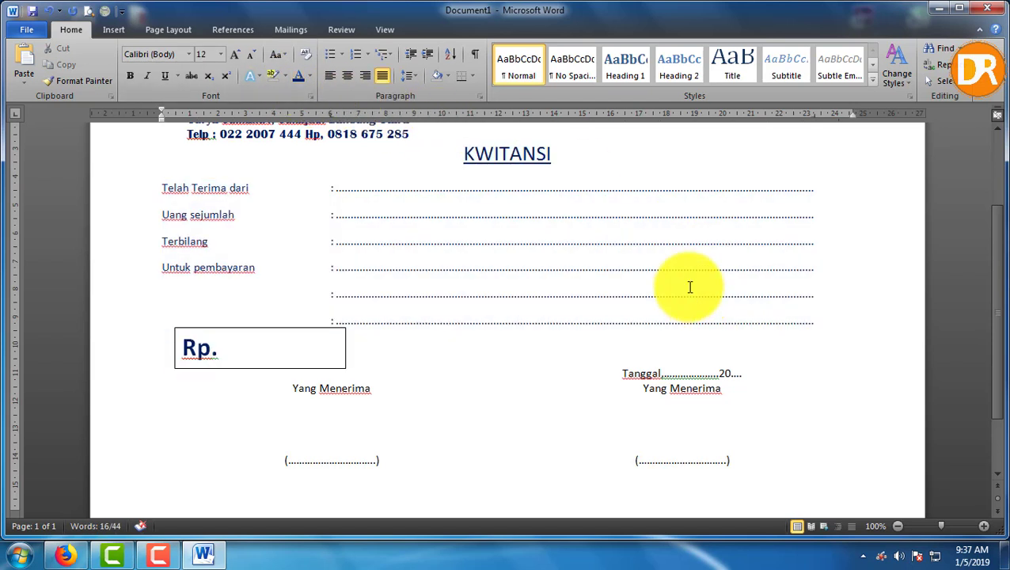
Nudge the Rp. box slightly left and down
drag(318, 328, 312, 332)
key(ctrl+Down)
key(ctrl+Down)
key(ctrl+Down)
key(ctrl+Down)
key(ctrl+Down)
key(ctrl+Down)
key(ctrl+Down)
key(ctrl+Down)
key(ctrl+Down)
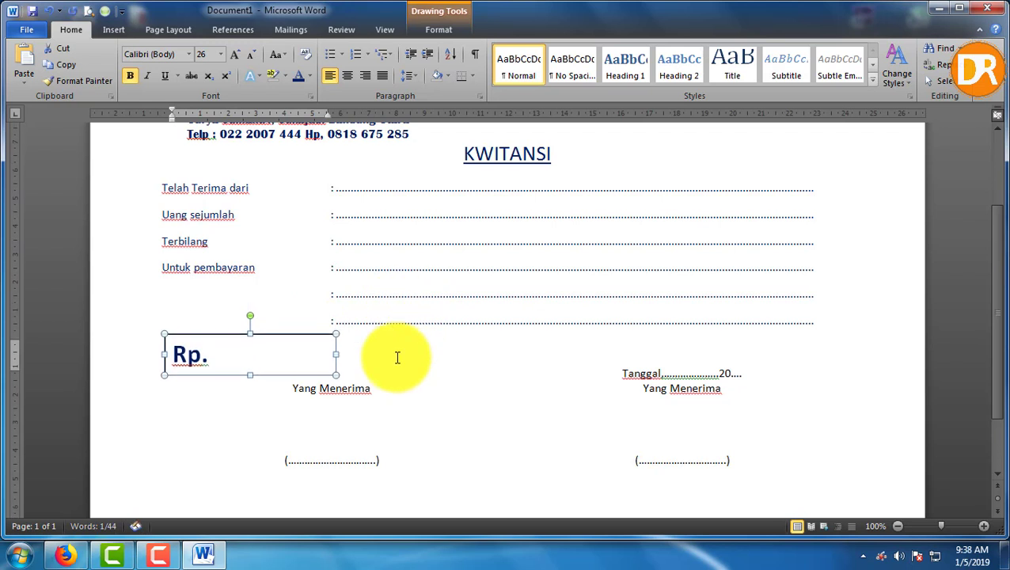
click(318, 389)
Zoom the page out to 80% to see the whole receipt
shift+click(737, 469)
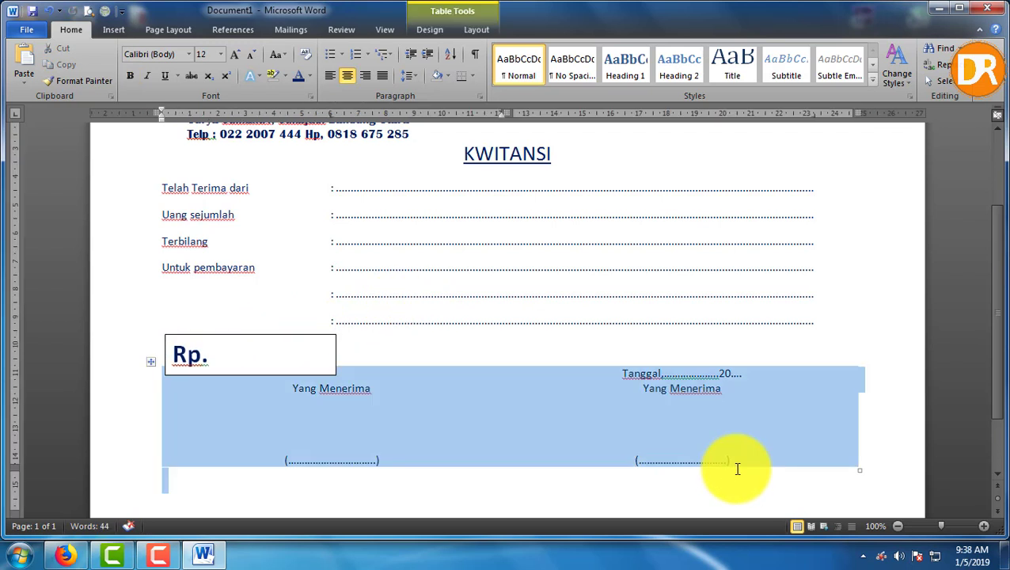
click(828, 350)
scroll(819, 345, up, 4)
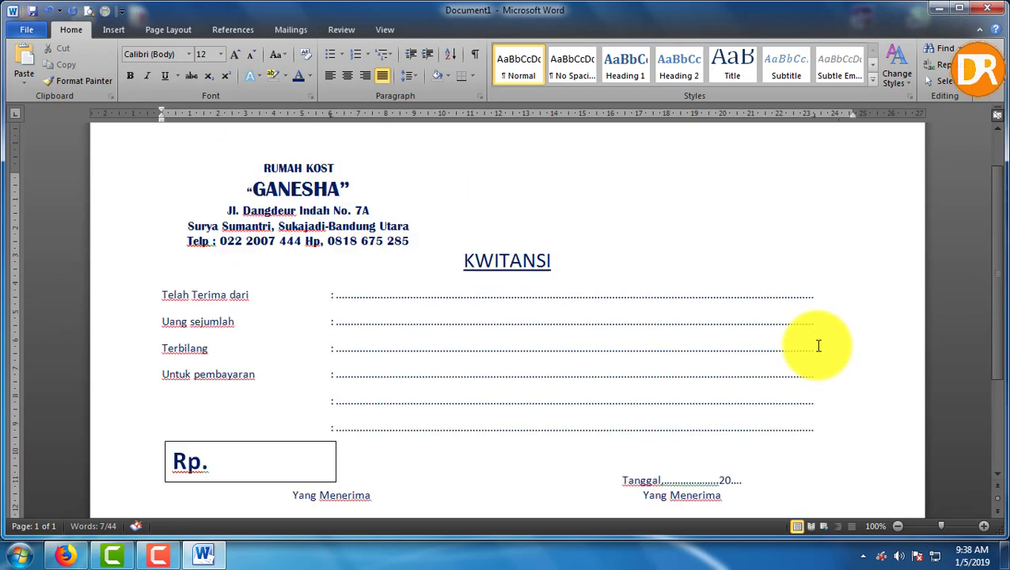
scroll(818, 345, down, 4)
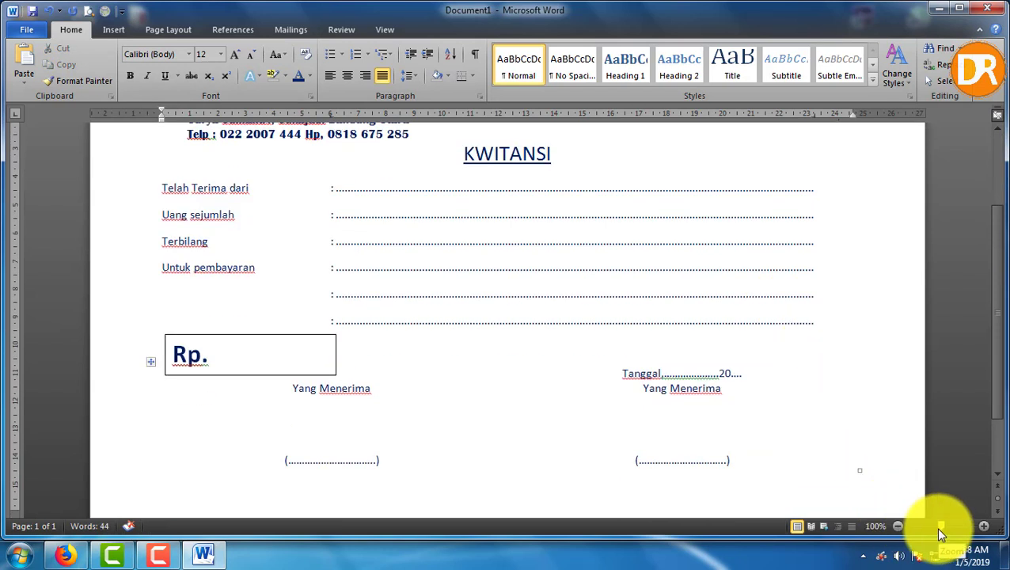
drag(938, 528, 928, 526)
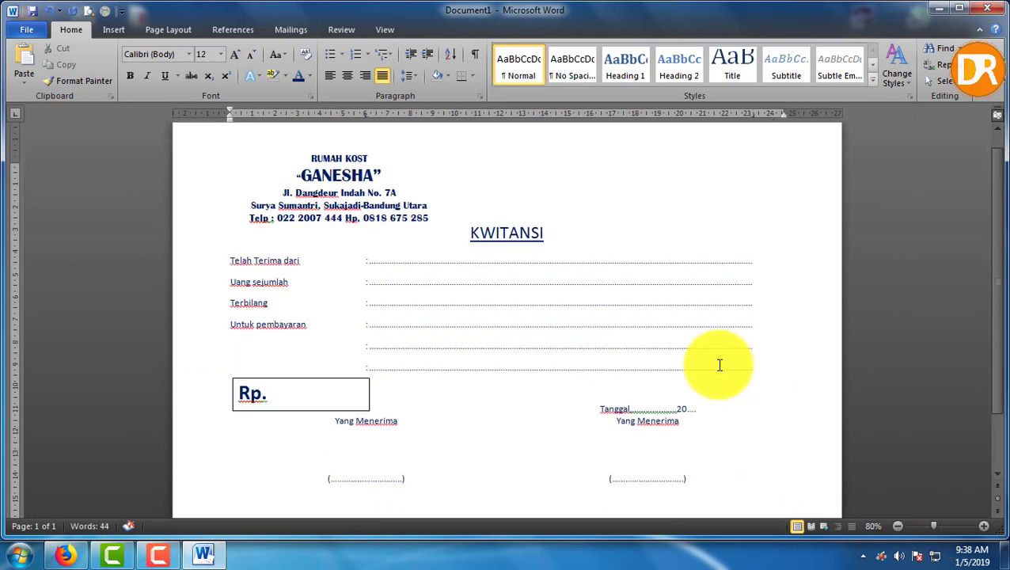
scroll(720, 365, down, 1)
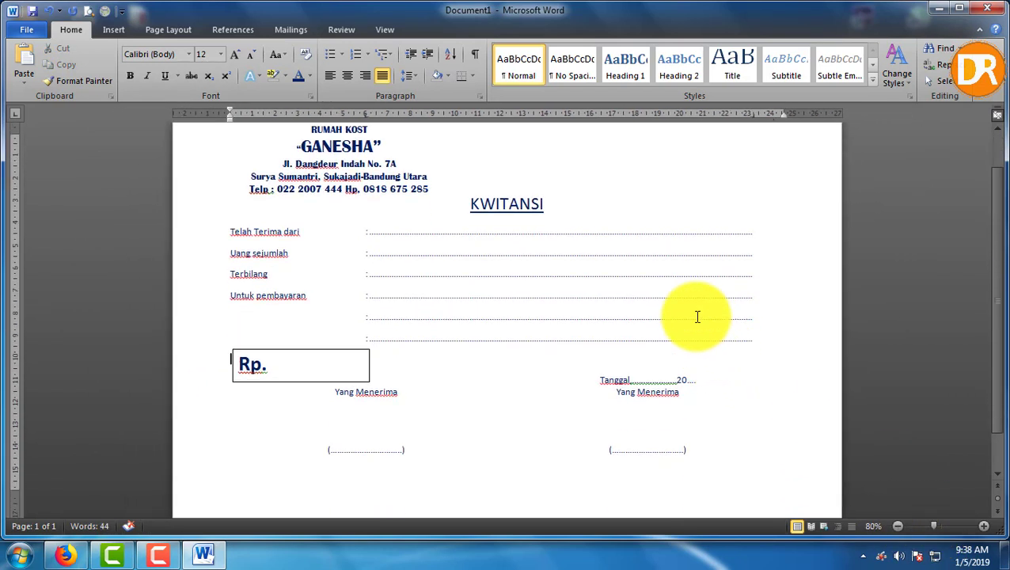
Draw a text box around the entire receipt as a frame
click(114, 35)
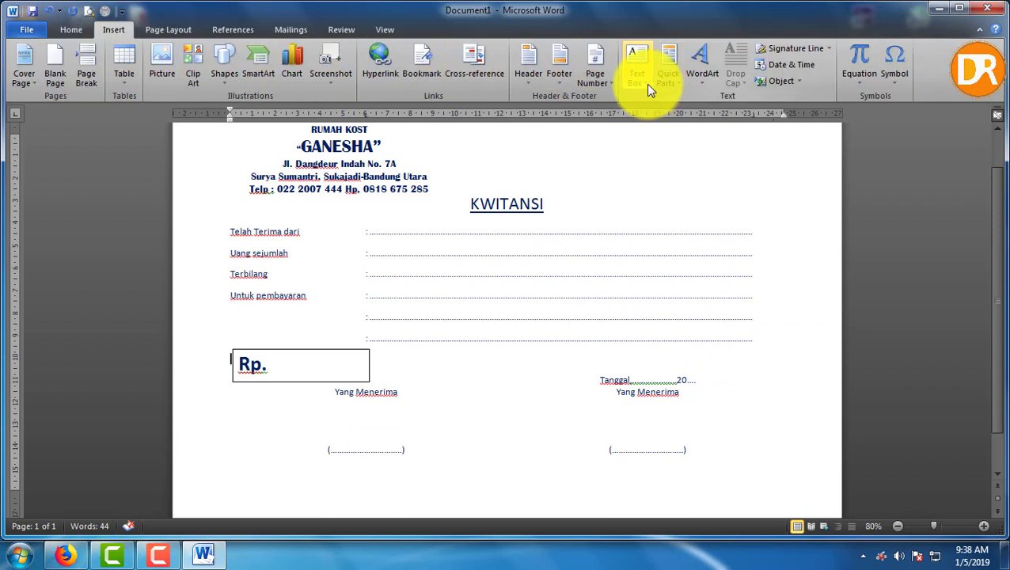
click(646, 84)
click(664, 447)
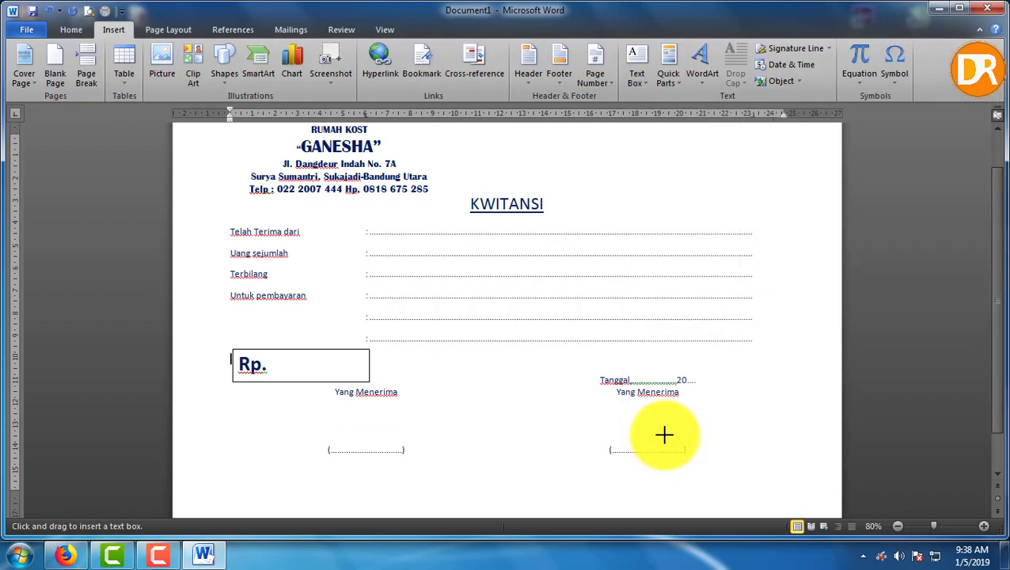
scroll(367, 191, up, 2)
mouse_move(209, 163)
mouse_down()
mouse_move(441, 474)
mouse_move(659, 503)
mouse_move(772, 481)
mouse_up()
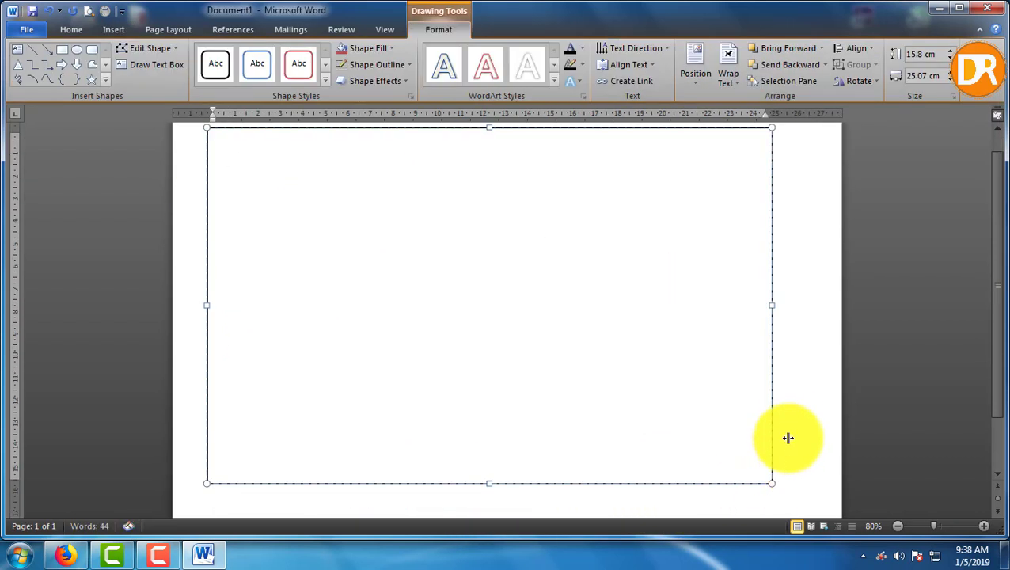
scroll(790, 396, up, 1)
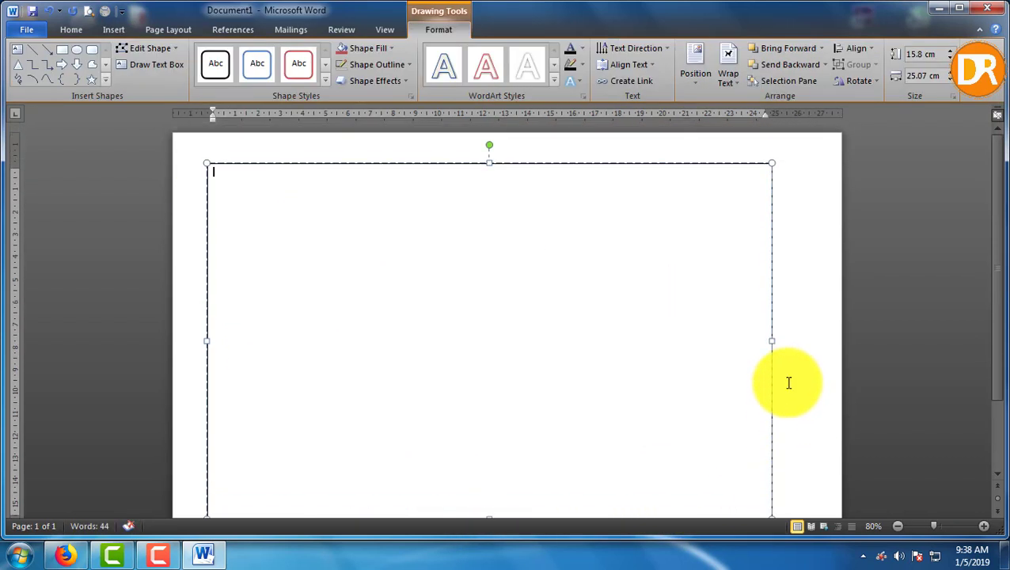
Set the frame's text wrapping to Behind Text
click(733, 85)
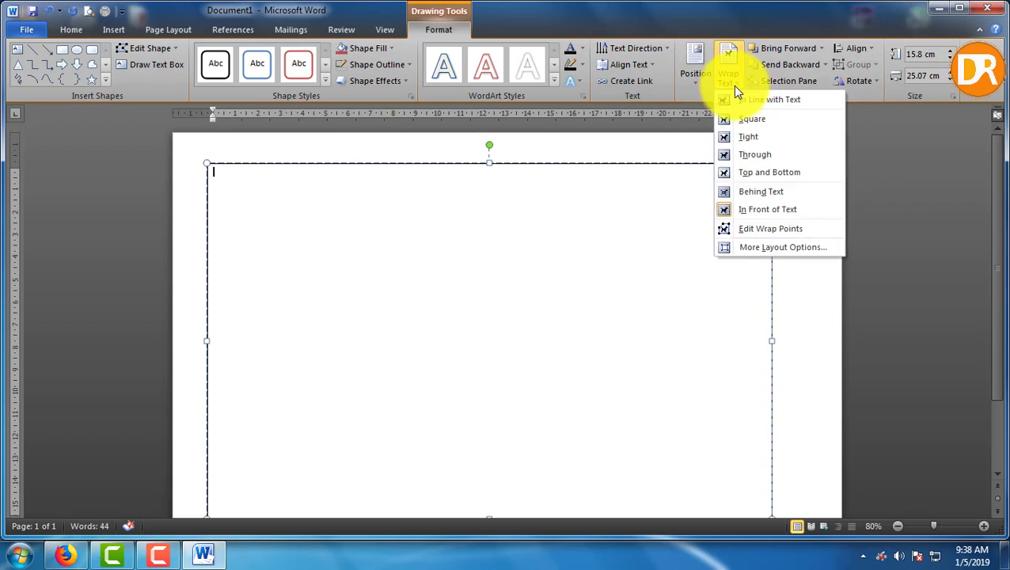
click(747, 194)
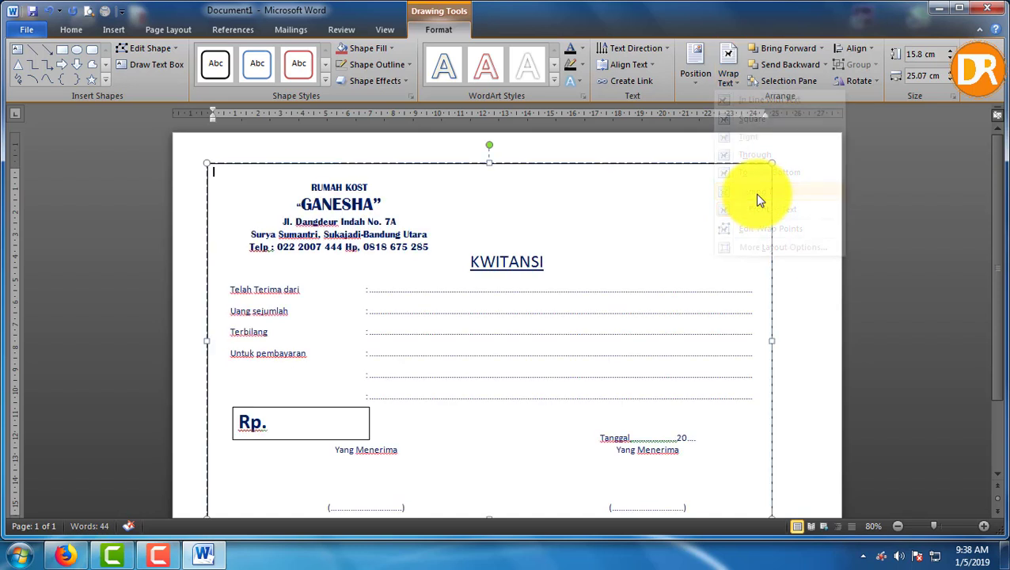
scroll(759, 223, down, 3)
scroll(759, 223, up, 3)
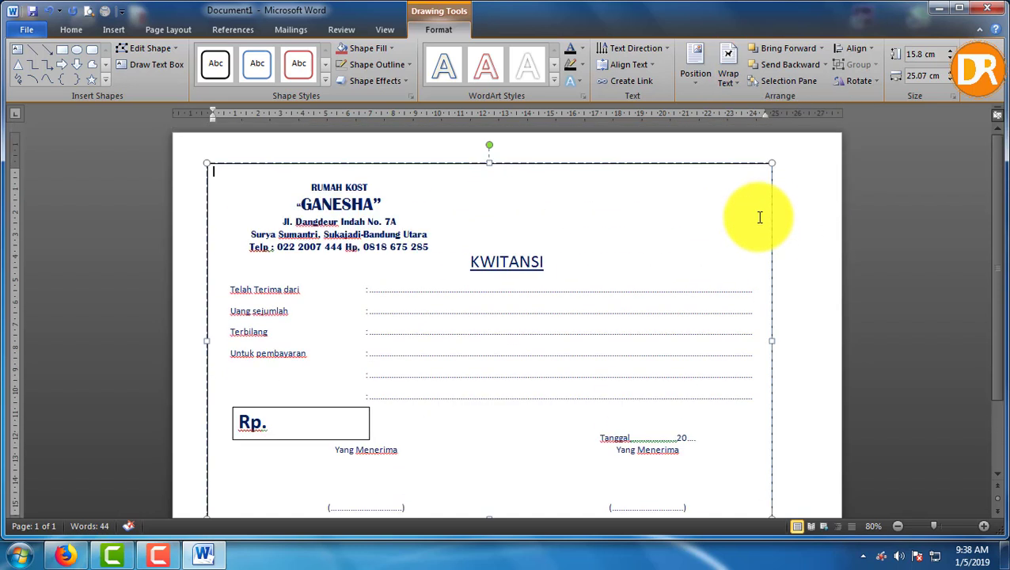
Set the frame's outline weight to 2¼ pt
click(404, 67)
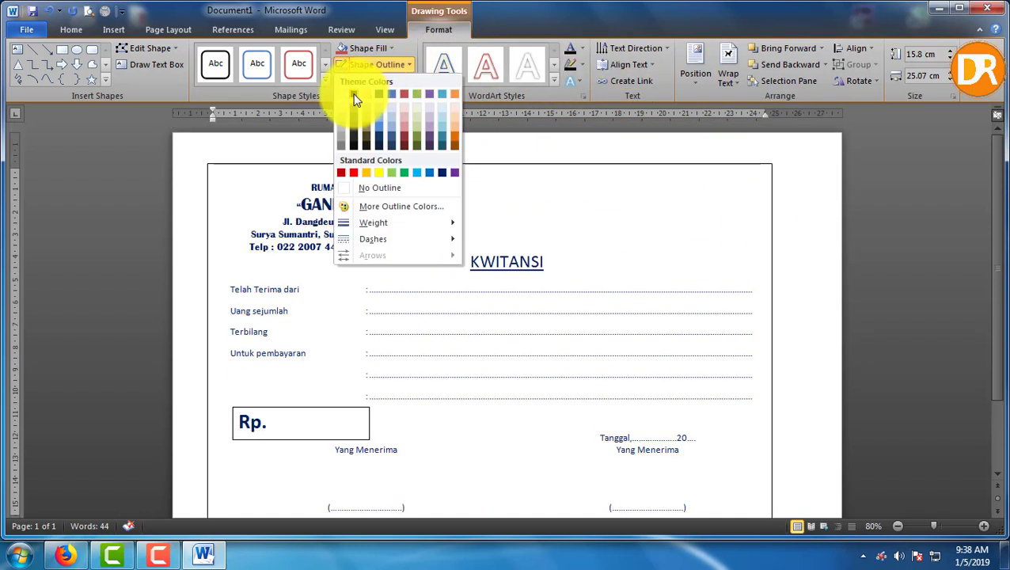
mouse_move(373, 222)
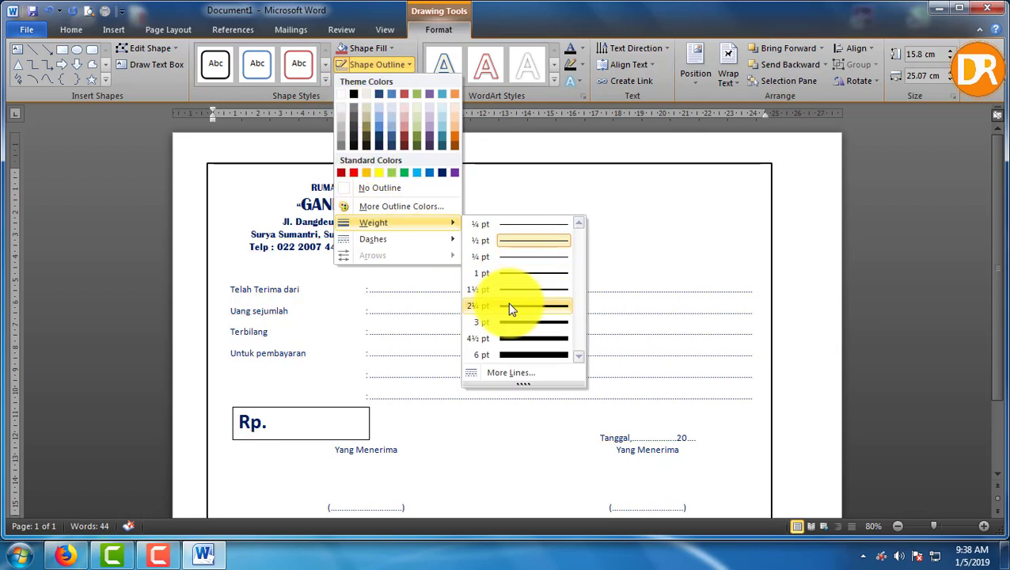
click(510, 307)
click(818, 275)
scroll(686, 367, down, 3)
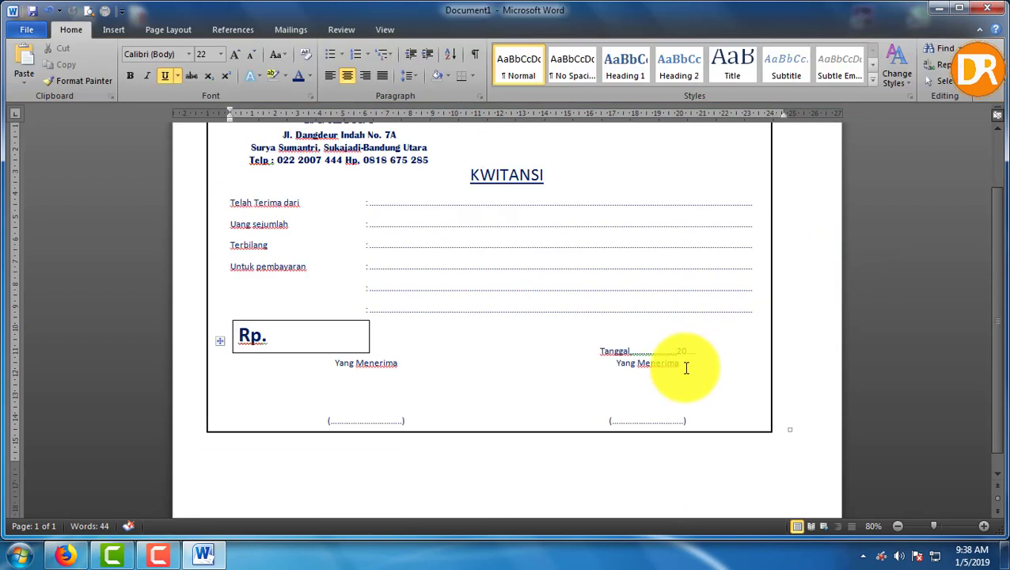
scroll(764, 338, up, 3)
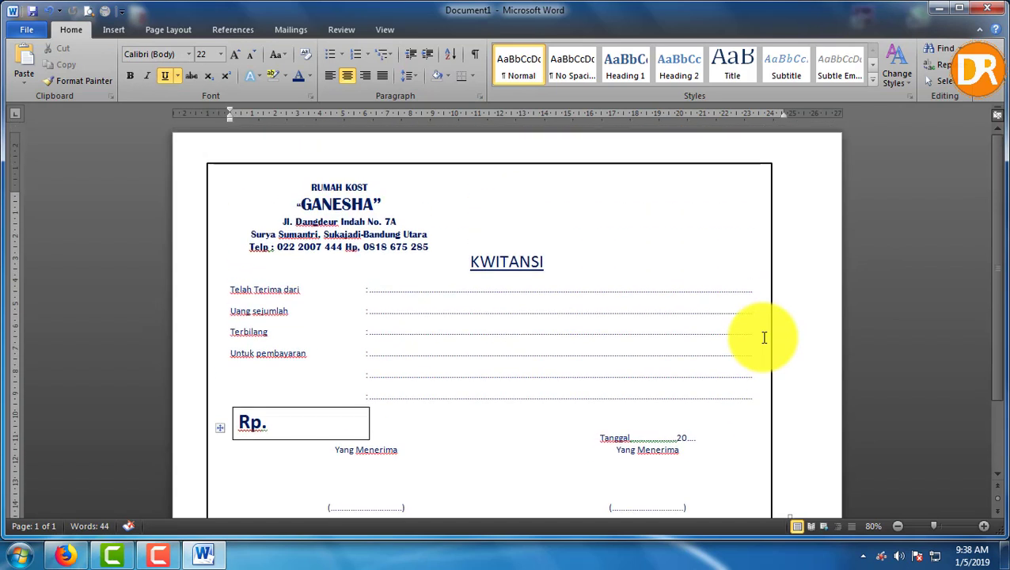
click(183, 30)
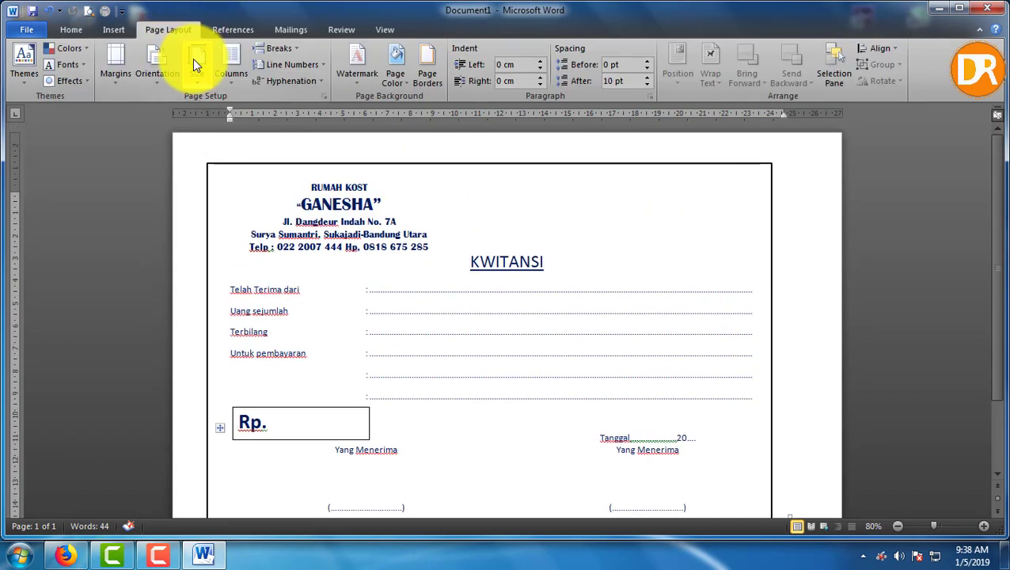
Set the page's left margin to 3 cm in Page Setup
click(196, 66)
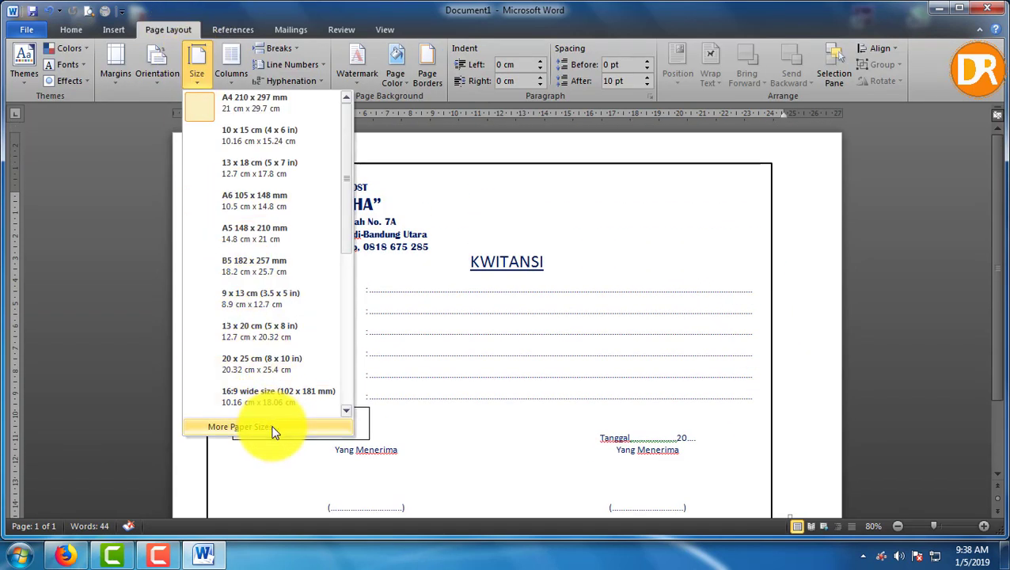
click(273, 432)
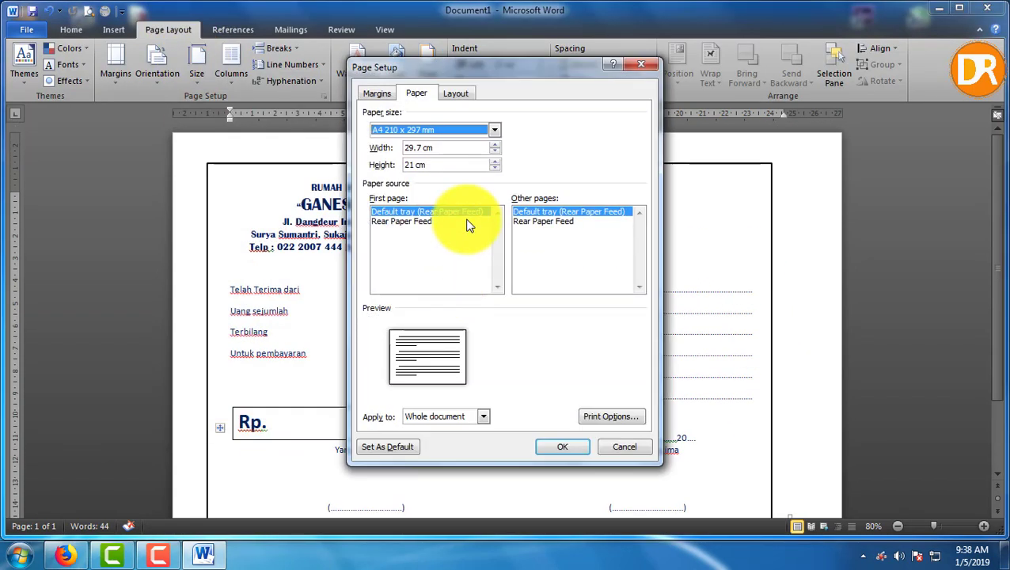
click(378, 94)
drag(453, 145, 361, 145)
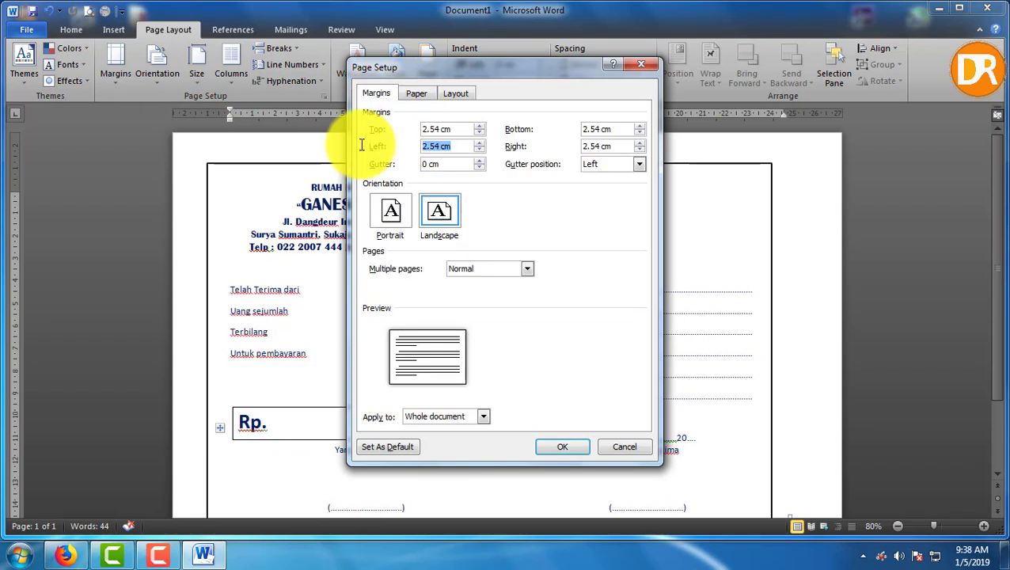
text(3)
click(564, 446)
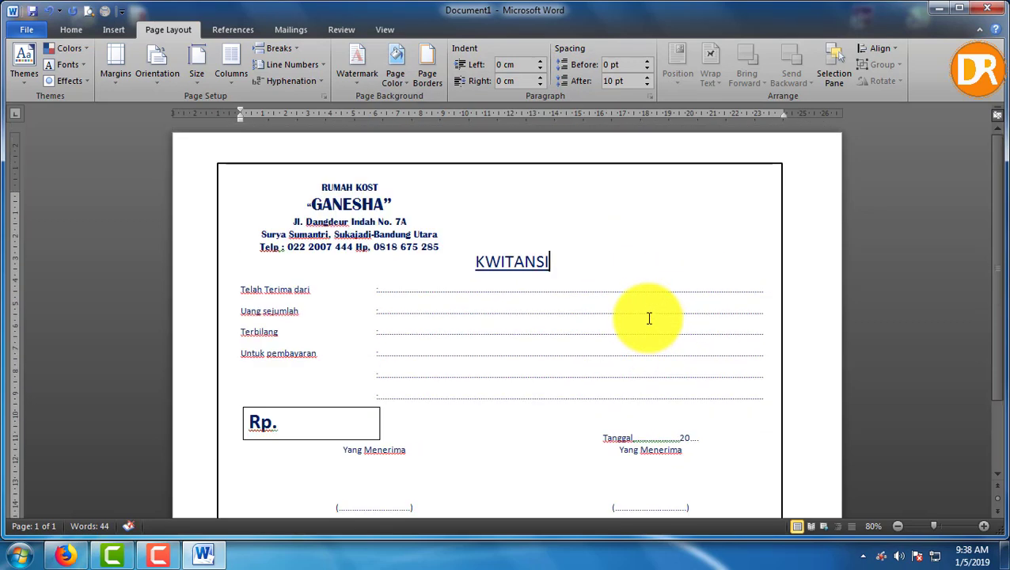
Save the receipt as a PDF named KWITANSI2
click(24, 32)
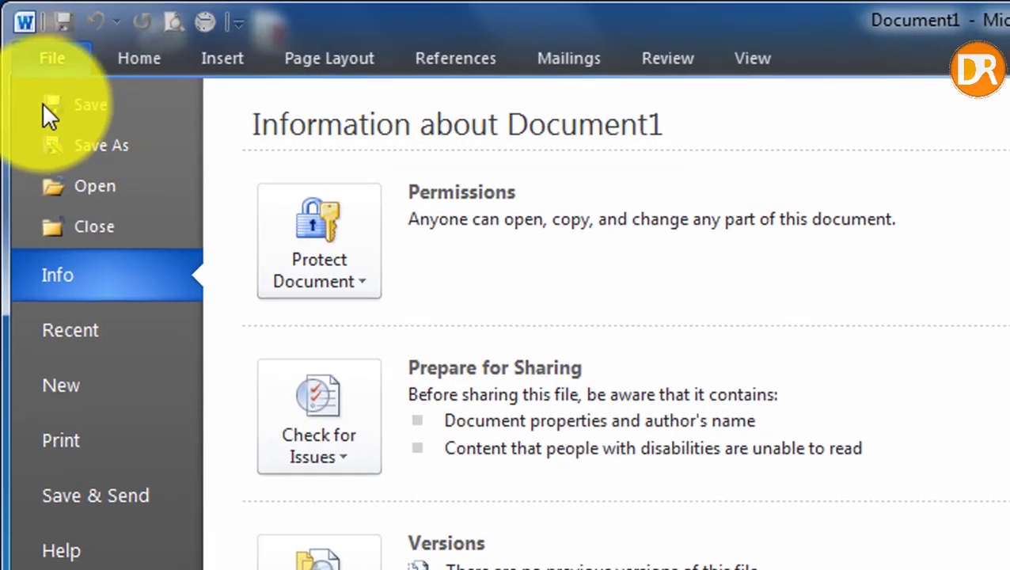
key(Escape)
key(ctrl+s)
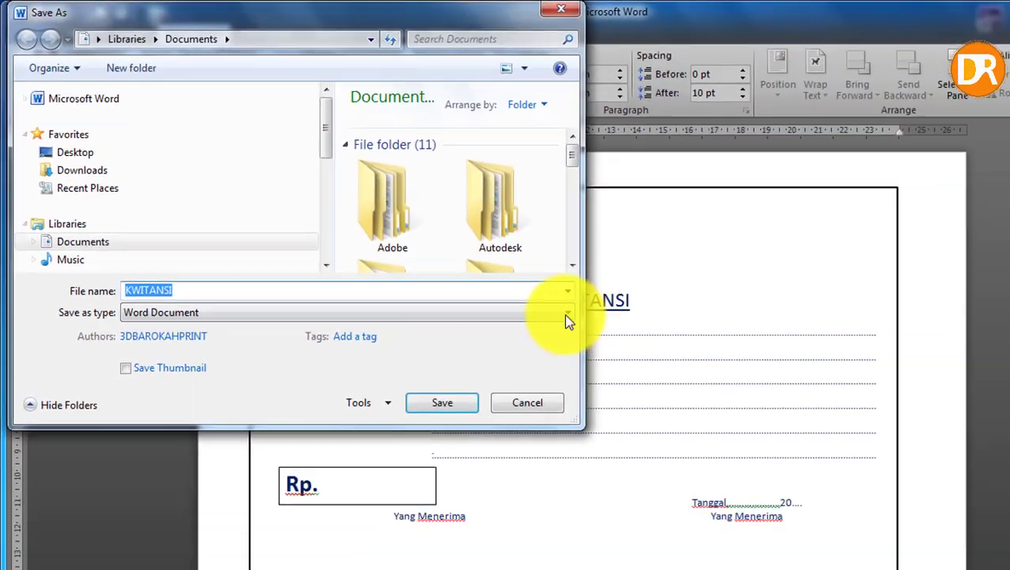
click(564, 311)
click(126, 464)
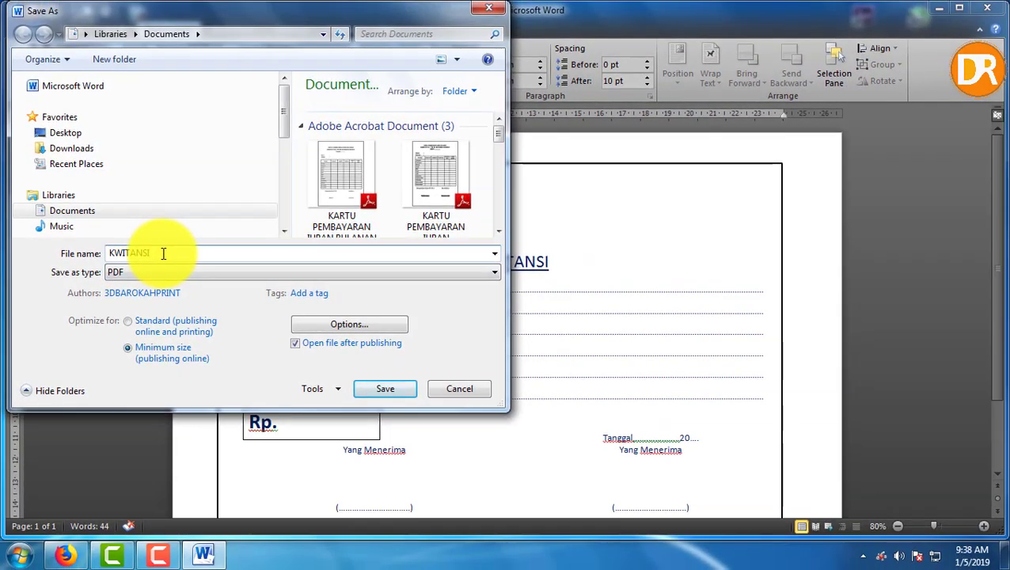
click(163, 253)
text(2)
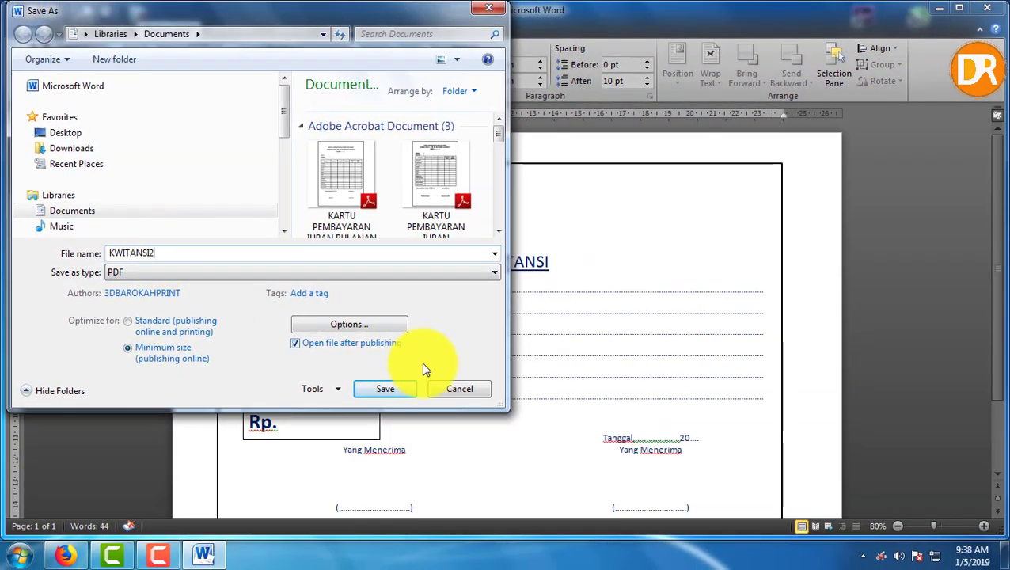
click(403, 393)
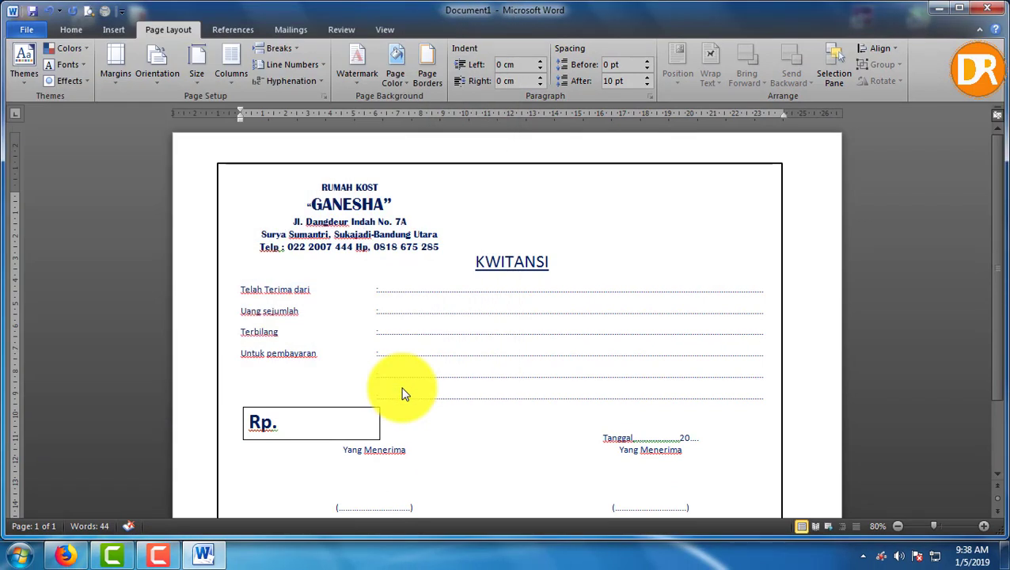